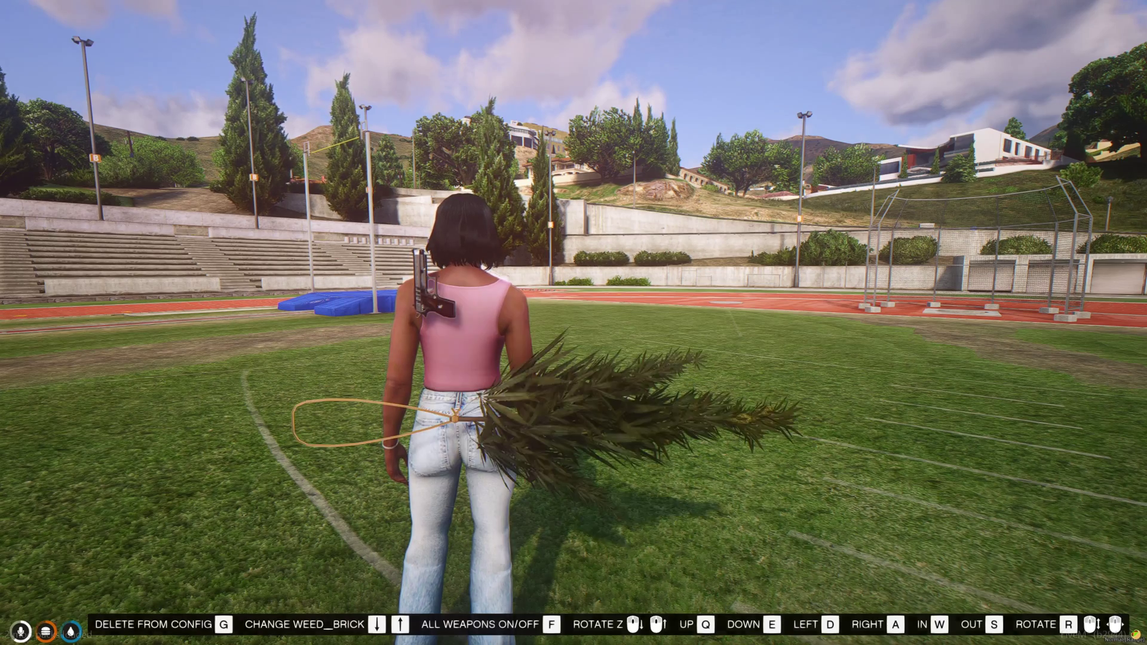
Cycle through the next two items shown on the character's back, then exit the sling editor
{"action": "key", "text": "Down"}
{"action": "key", "text": "Down"}
{"action": "key", "text": "Down"}
{"action": "key", "text": "Down"}
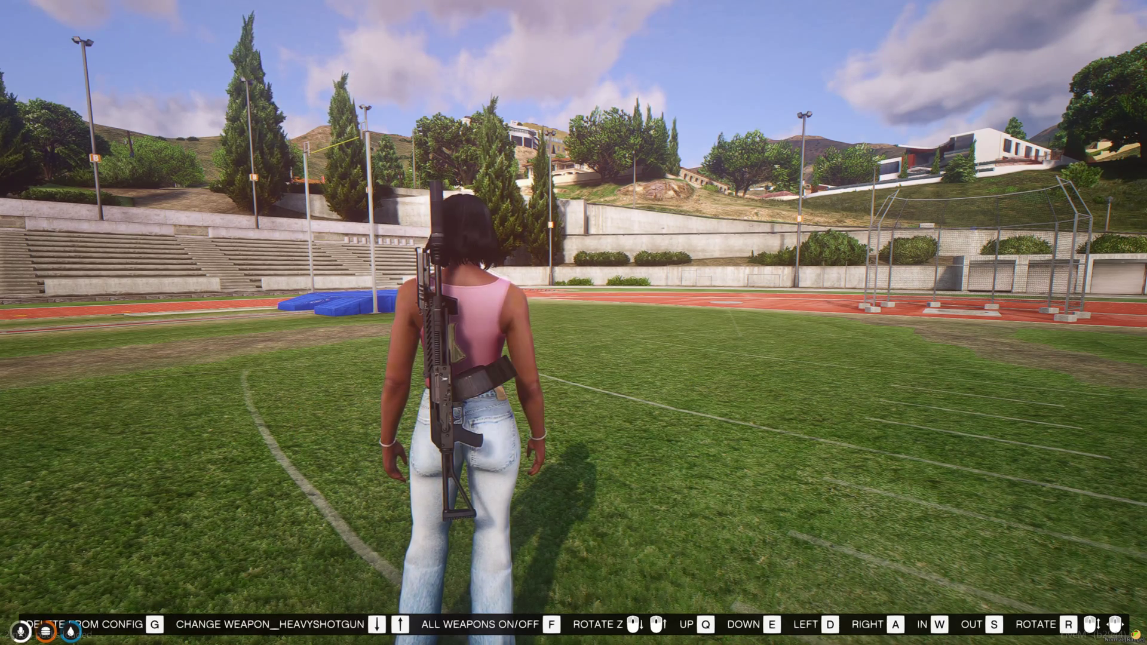
{"action": "key", "text": "Down"}
{"action": "key", "text": "Down"}
{"action": "key", "text": "Down"}
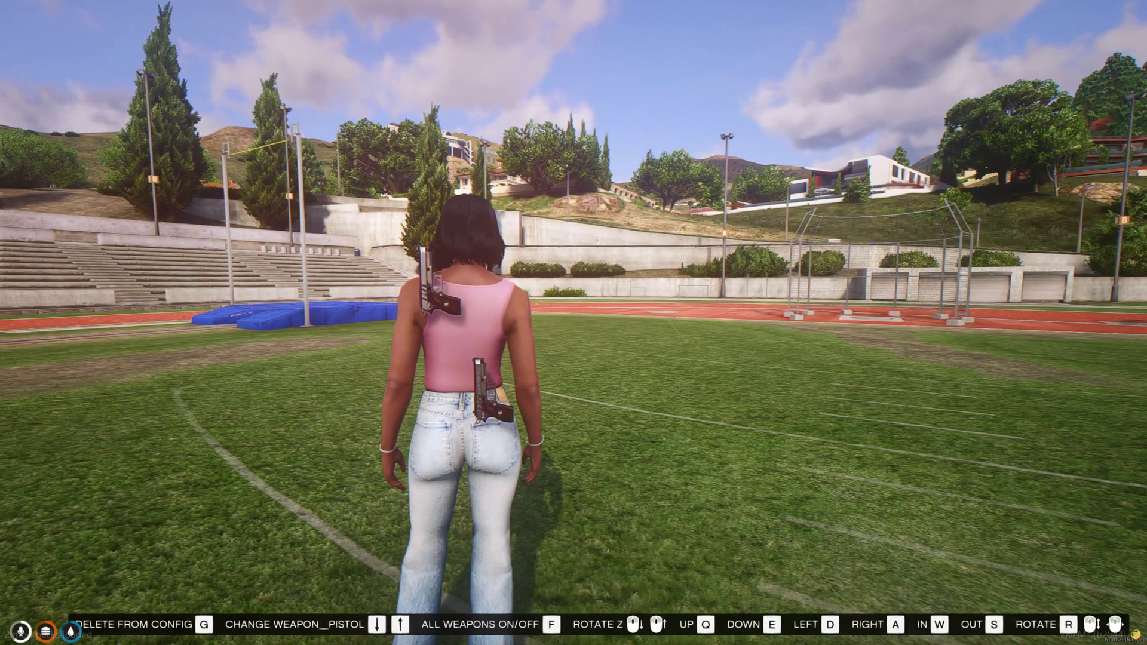
{"action": "key", "text": "Escape"}
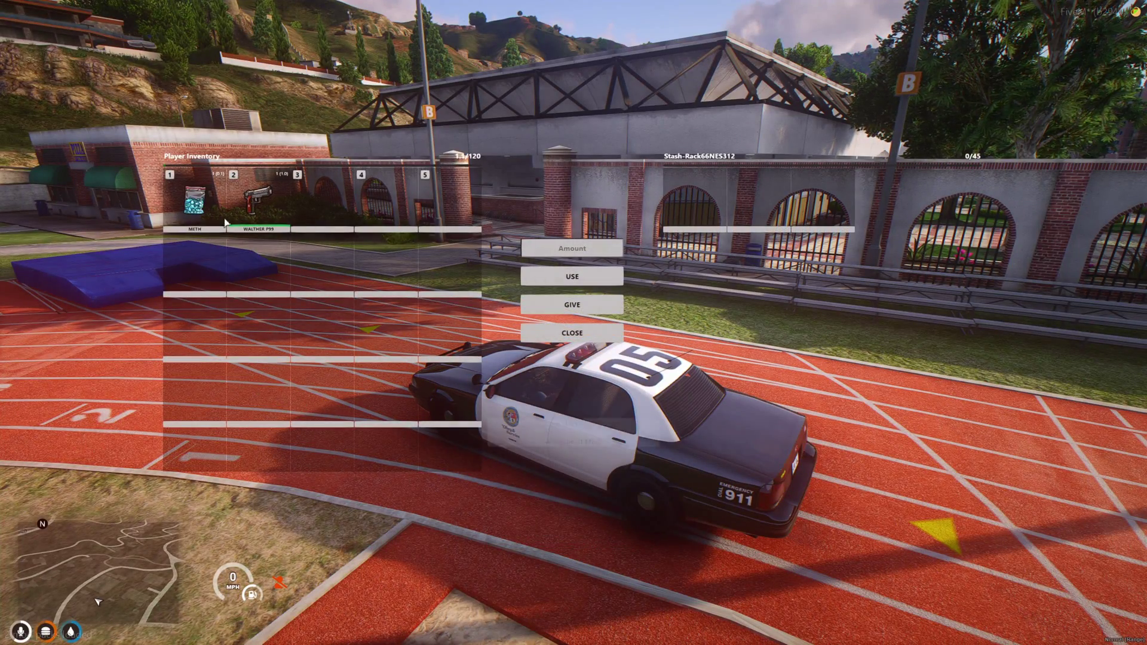
Put the Walther P99 in the cruiser rack stash's first slot and view the slung rifle front and back
{"action": "left_click_drag", "start_coordinate": [258, 200], "coordinate": [695, 200]}
{"action": "left_click_drag", "start_coordinate": [195, 200], "coordinate": [352, 203]}
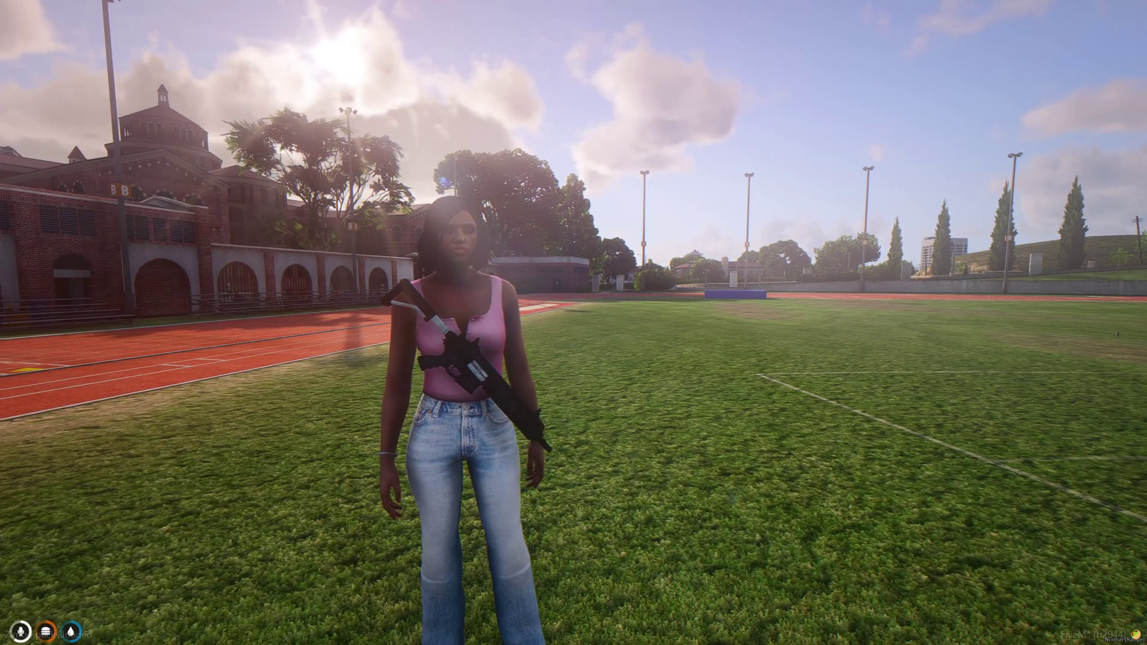
{"action": "key", "text": "w"}
{"action": "key", "text": "c"}
{"action": "key", "text": "c"}
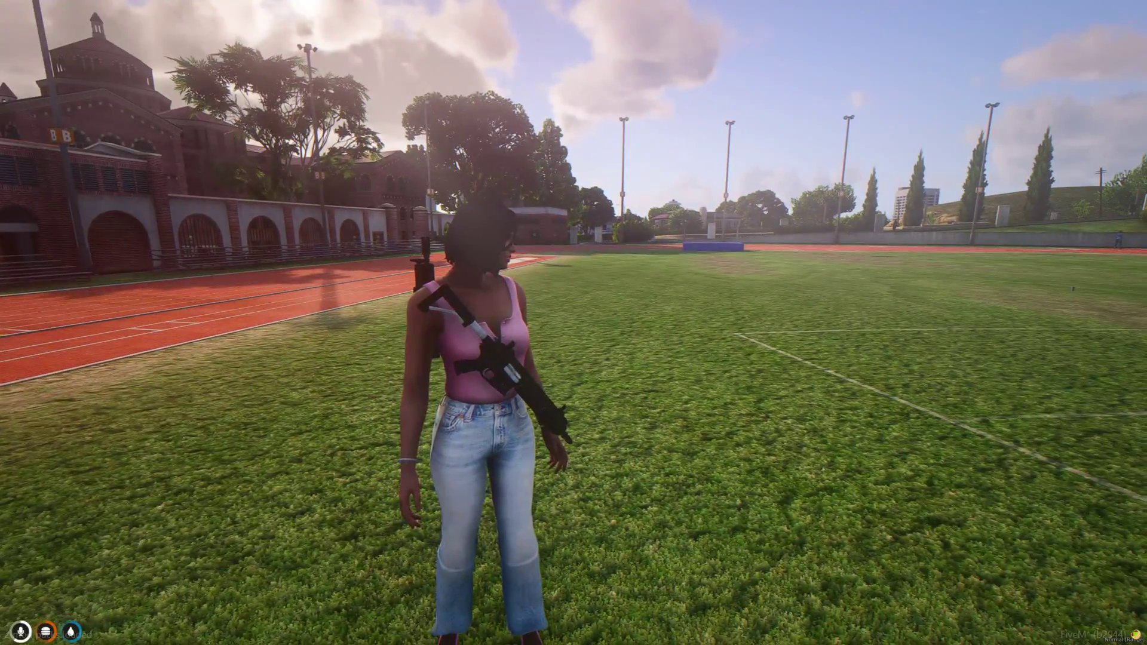
{"action": "key", "text": "Tab"}
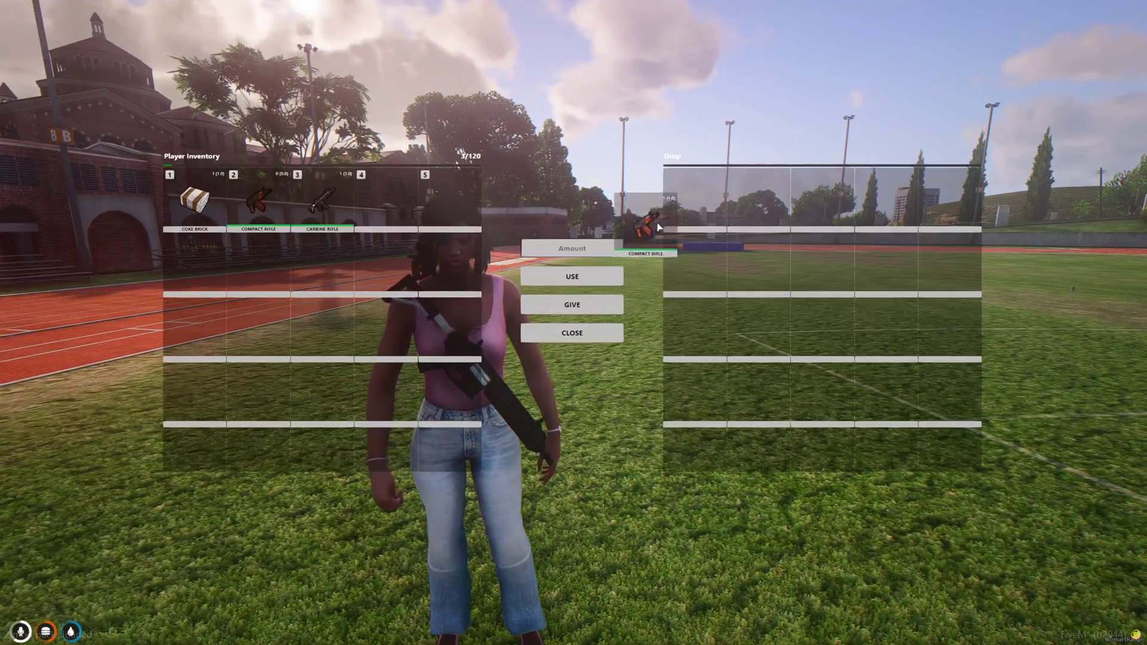
{"action": "key", "text": "Tab"}
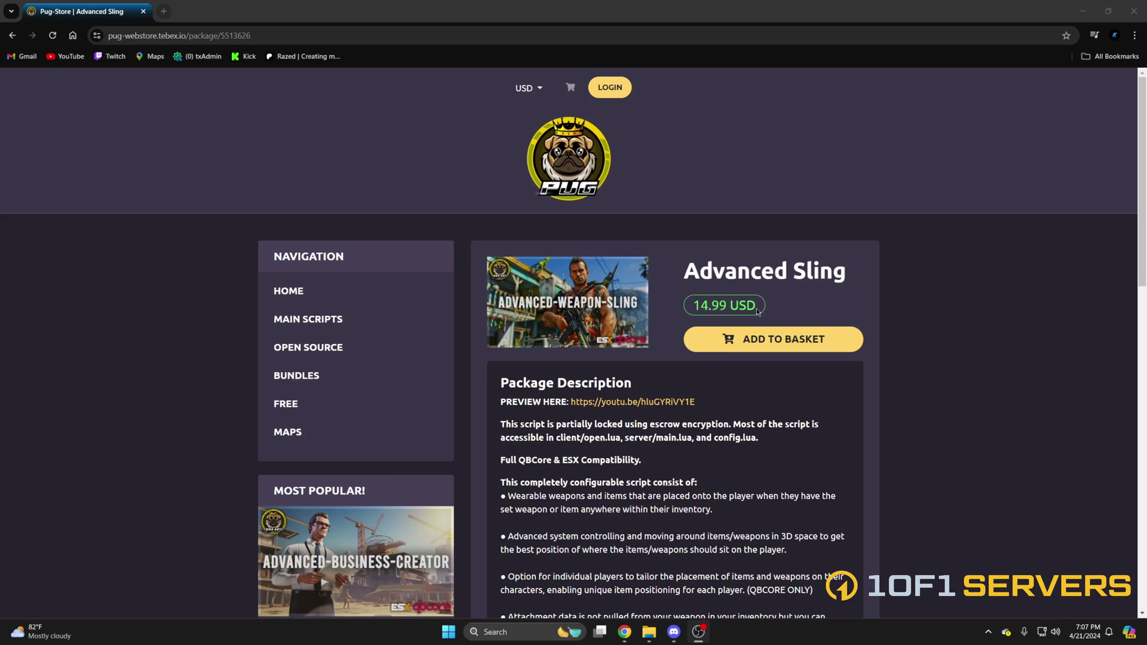
Keep USD, read through the Advanced Sling description, and add it to the basket at 14.99 USD
{"action": "left_click", "coordinate": [531, 91]}
{"action": "left_click", "coordinate": [533, 93]}
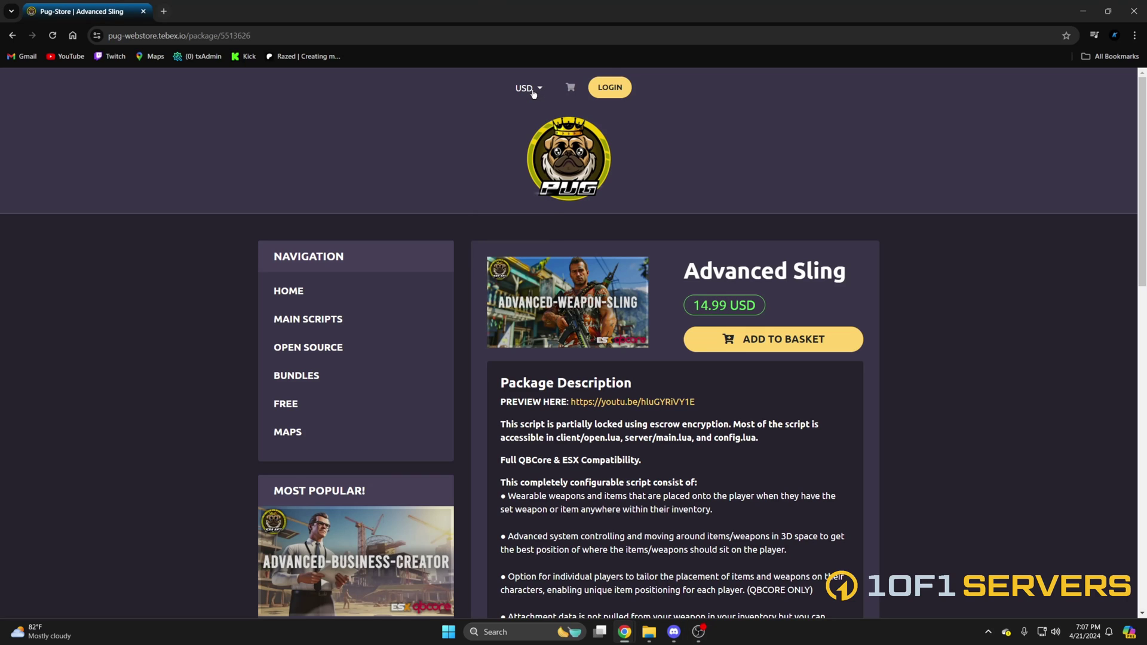
{"action": "scroll", "coordinate": [647, 329], "scroll_direction": "down", "scroll_amount": 5}
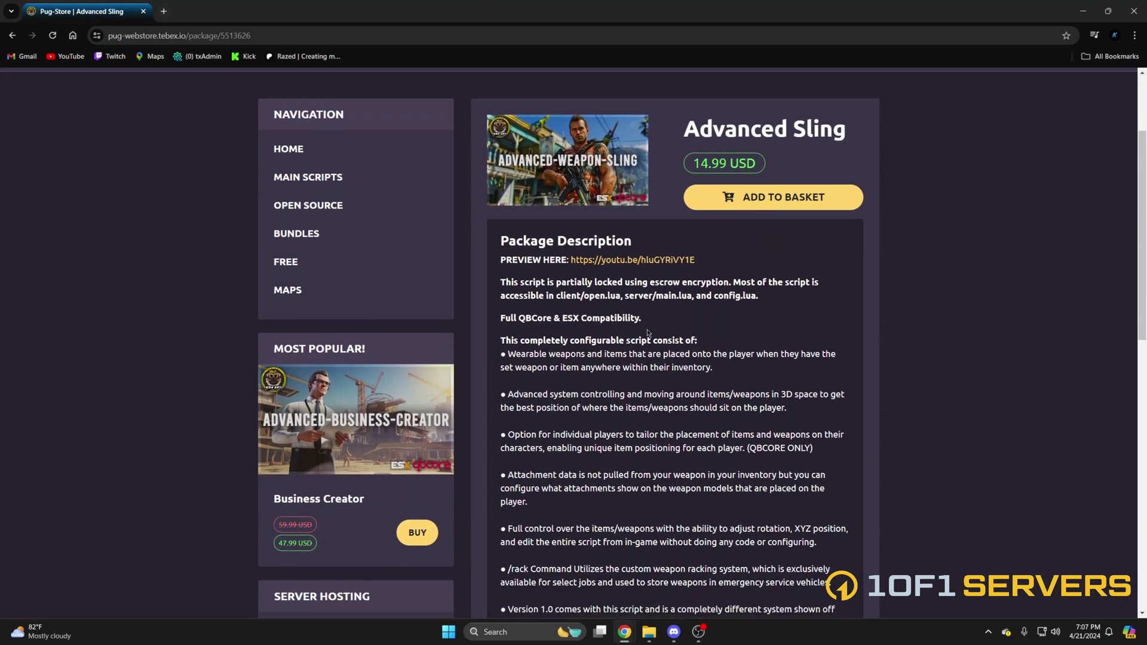
{"action": "scroll", "coordinate": [648, 333], "scroll_direction": "down", "scroll_amount": 5}
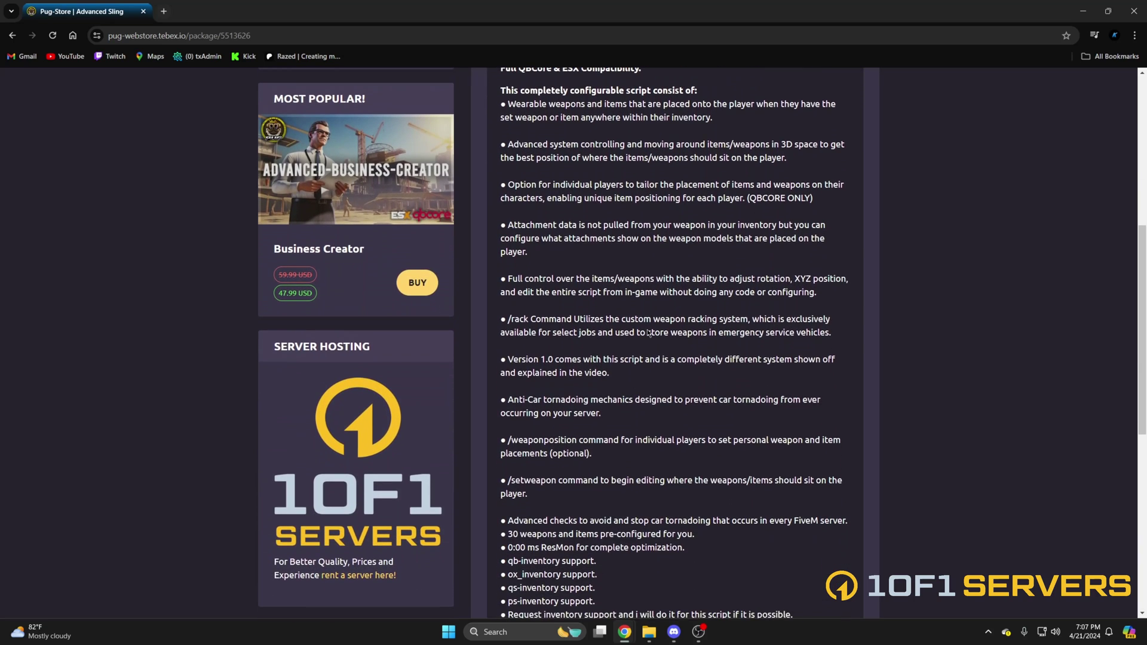
{"action": "scroll", "coordinate": [648, 333], "scroll_direction": "down", "scroll_amount": 1}
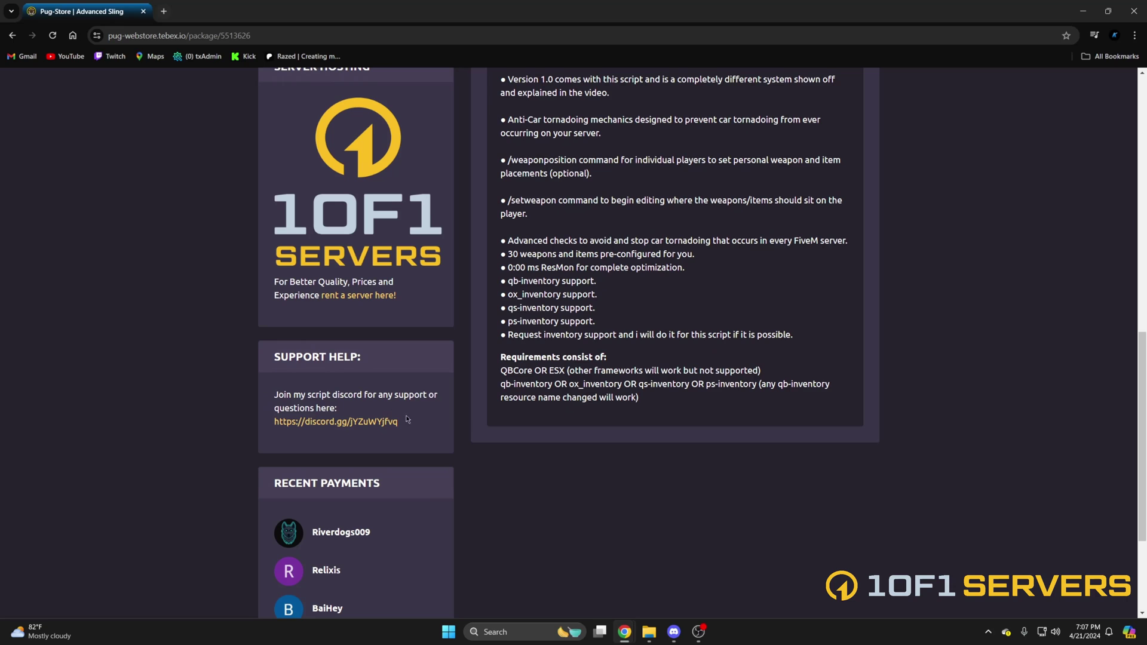
{"action": "scroll", "coordinate": [461, 428], "scroll_direction": "up", "scroll_amount": 11}
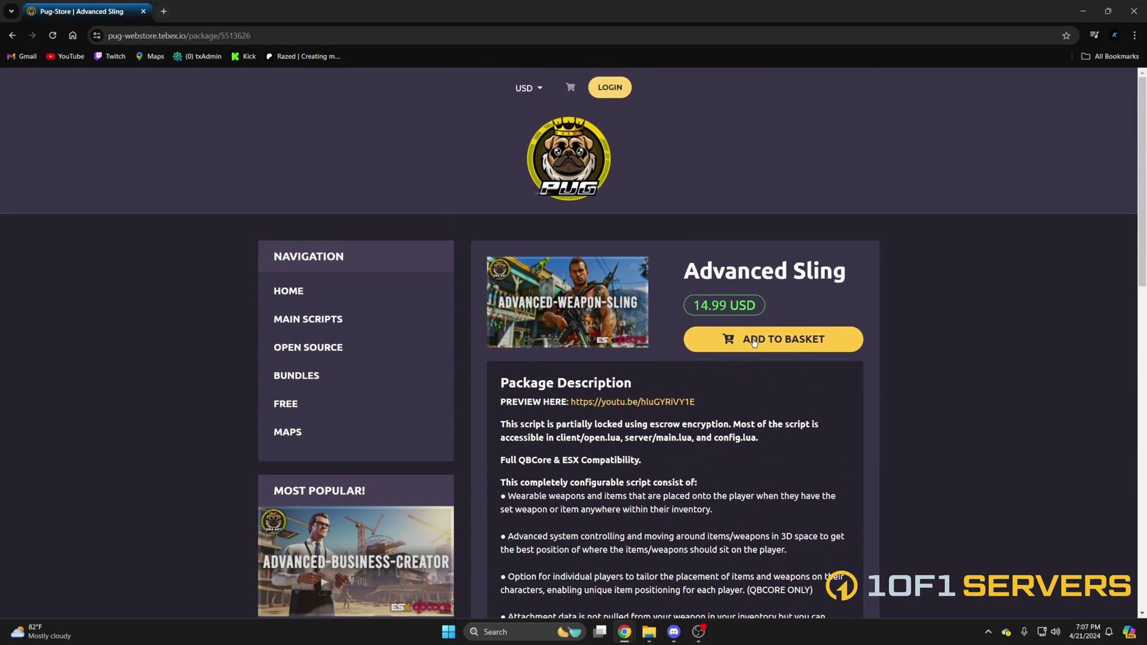
{"action": "left_click", "coordinate": [754, 340]}
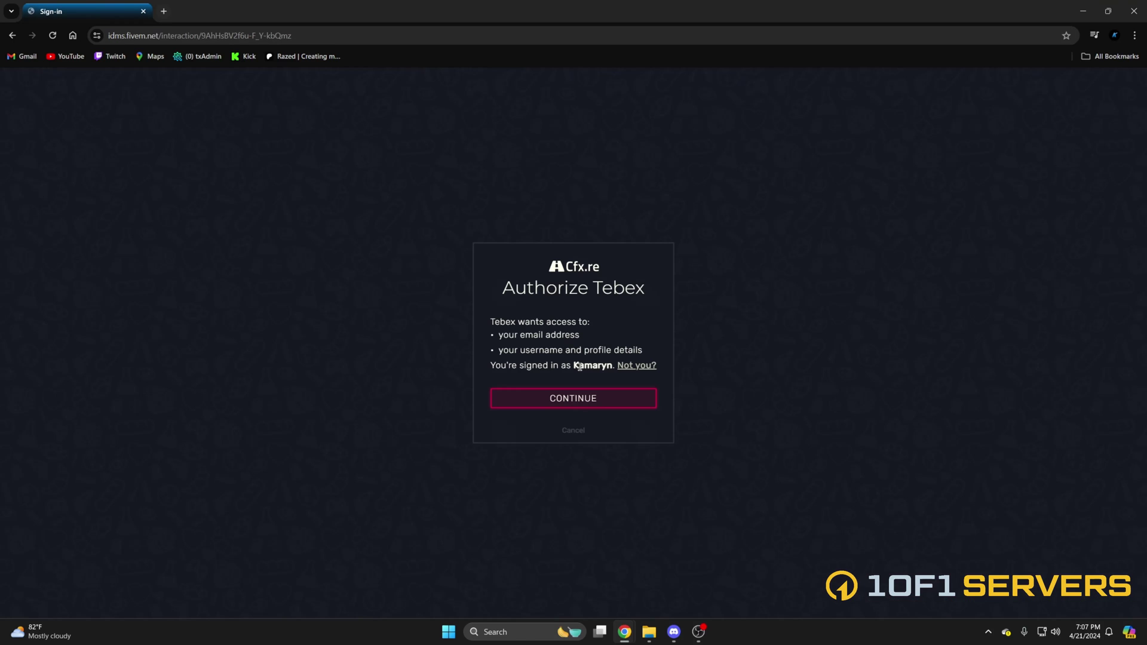
Authorize Tebex with the Cfx.re account and proceed through checkout to payment
{"action": "left_click", "coordinate": [541, 397]}
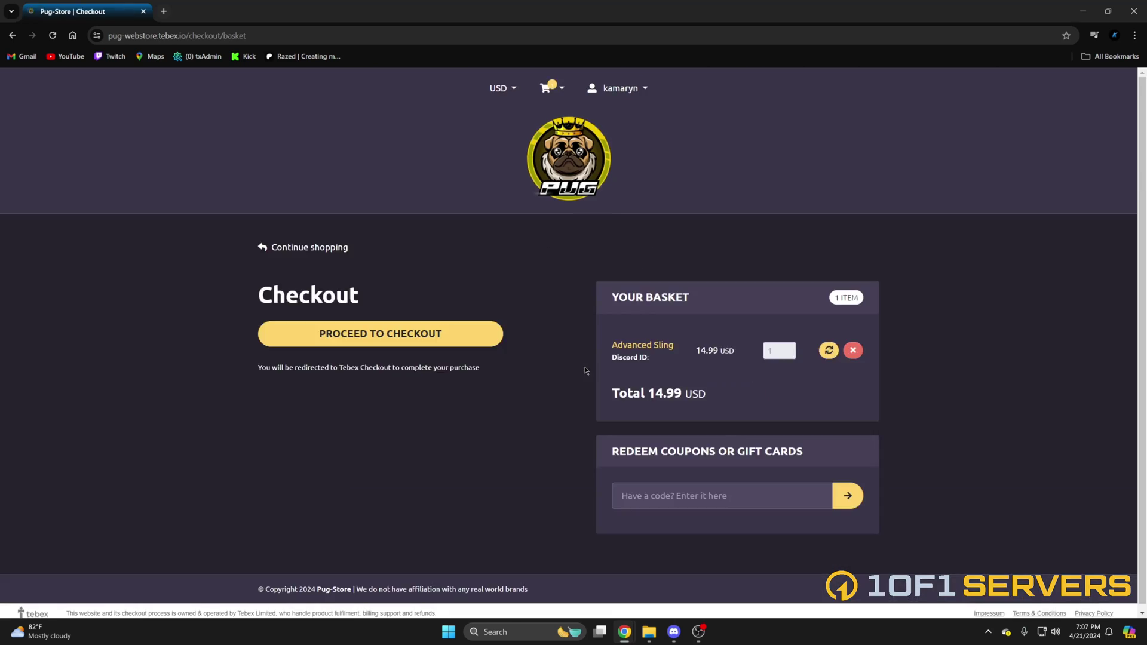
{"action": "left_click", "coordinate": [498, 343]}
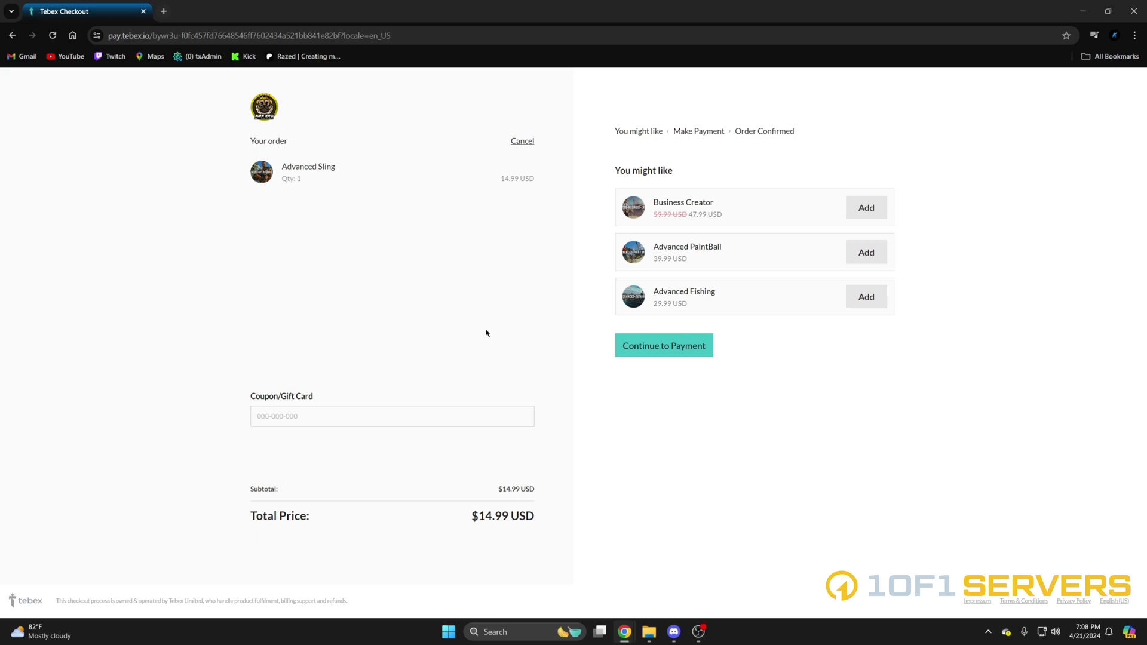
{"action": "left_click", "coordinate": [670, 346]}
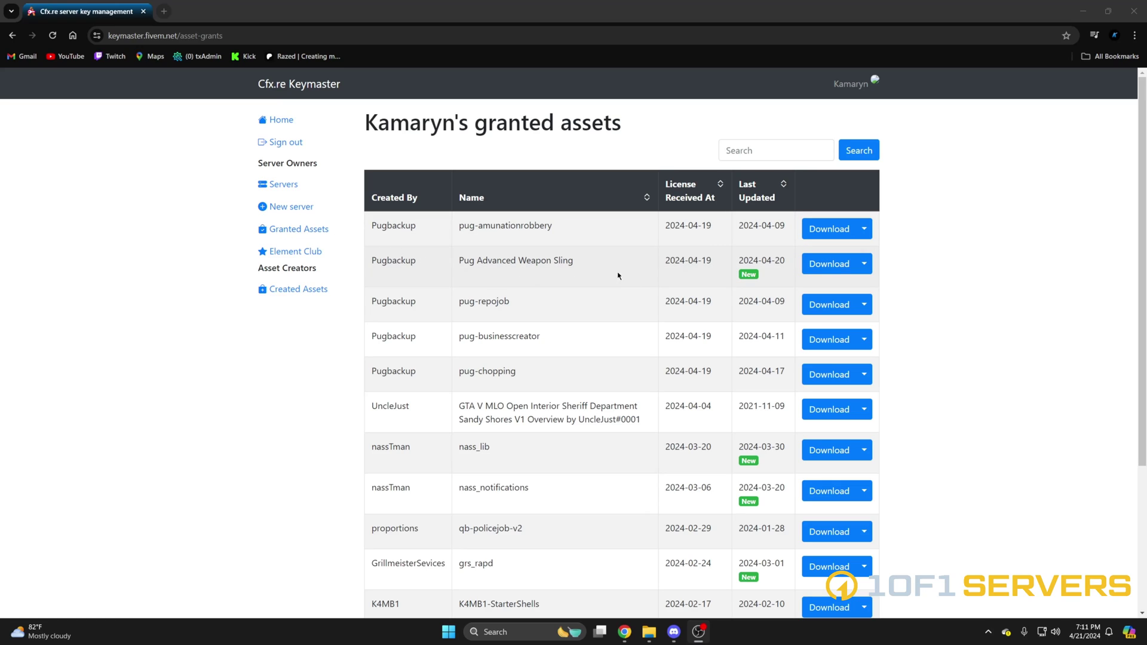
Download the Pug Advanced Weapon Sling zip from Keymaster and bring up the QBCore server folder
{"action": "left_click", "coordinate": [819, 269]}
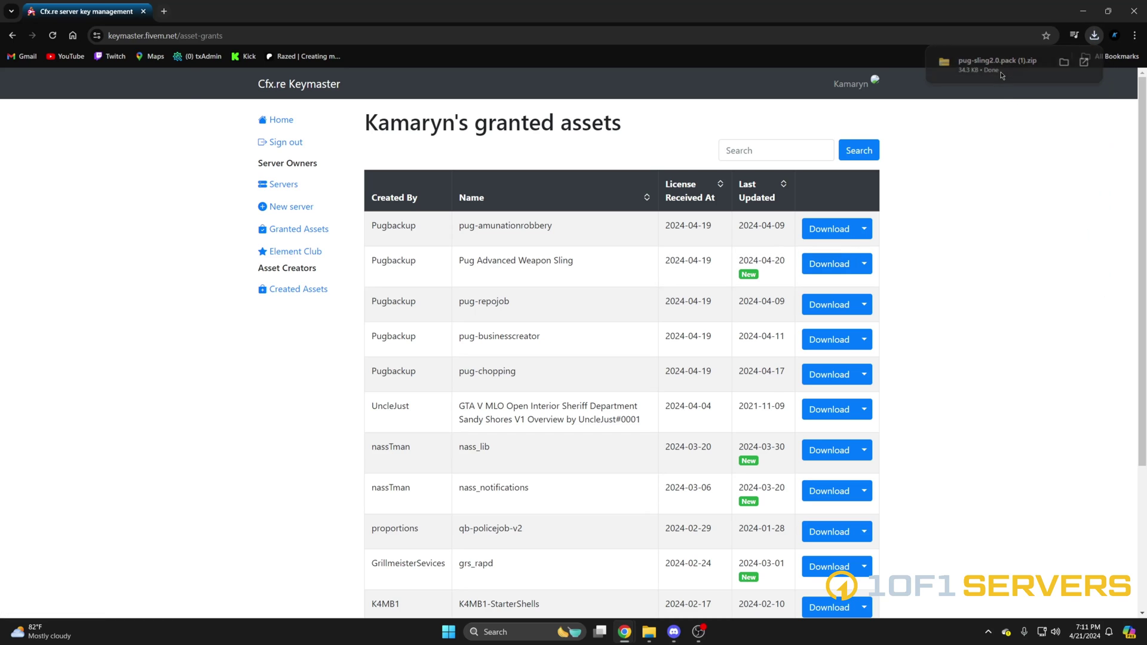
{"action": "mouse_move", "coordinate": [649, 631]}
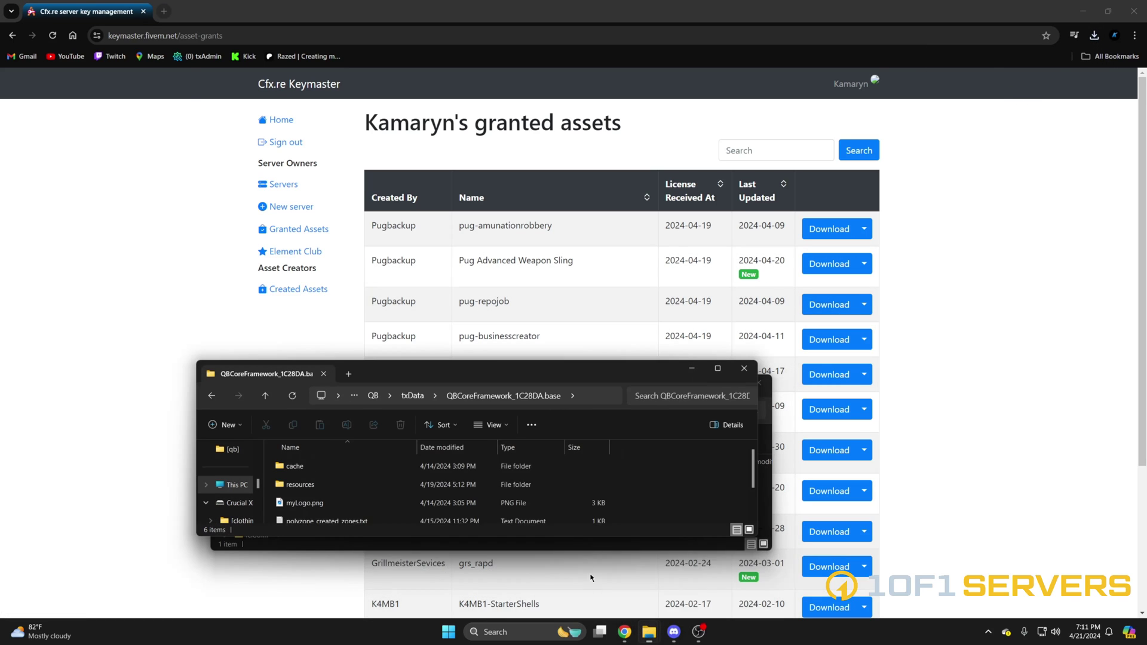
{"action": "left_click", "coordinate": [582, 582]}
Copy the pug-sling folder from the zip into the server's resources folder
{"action": "left_click_drag", "start_coordinate": [470, 378], "coordinate": [762, 377]}
{"action": "double_click", "coordinate": [594, 484]}
{"action": "left_click_drag", "start_coordinate": [348, 481], "coordinate": [932, 452]}
{"action": "left_click_drag", "start_coordinate": [787, 380], "coordinate": [565, 344]}
Open QBCoreFramework's server.cfg in VS Code and place the cursor after ensure ps-dispatch
{"action": "key", "text": "alt+Up"}
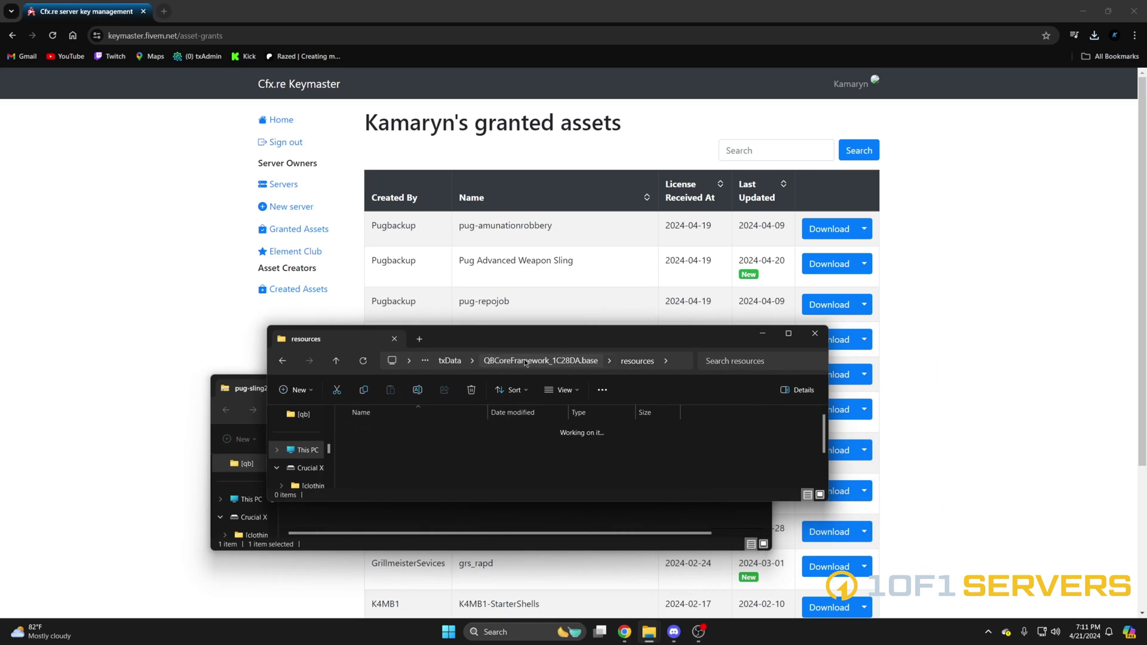
{"action": "scroll", "coordinate": [414, 462], "scroll_direction": "down", "scroll_amount": 1}
{"action": "left_click", "coordinate": [414, 457]}
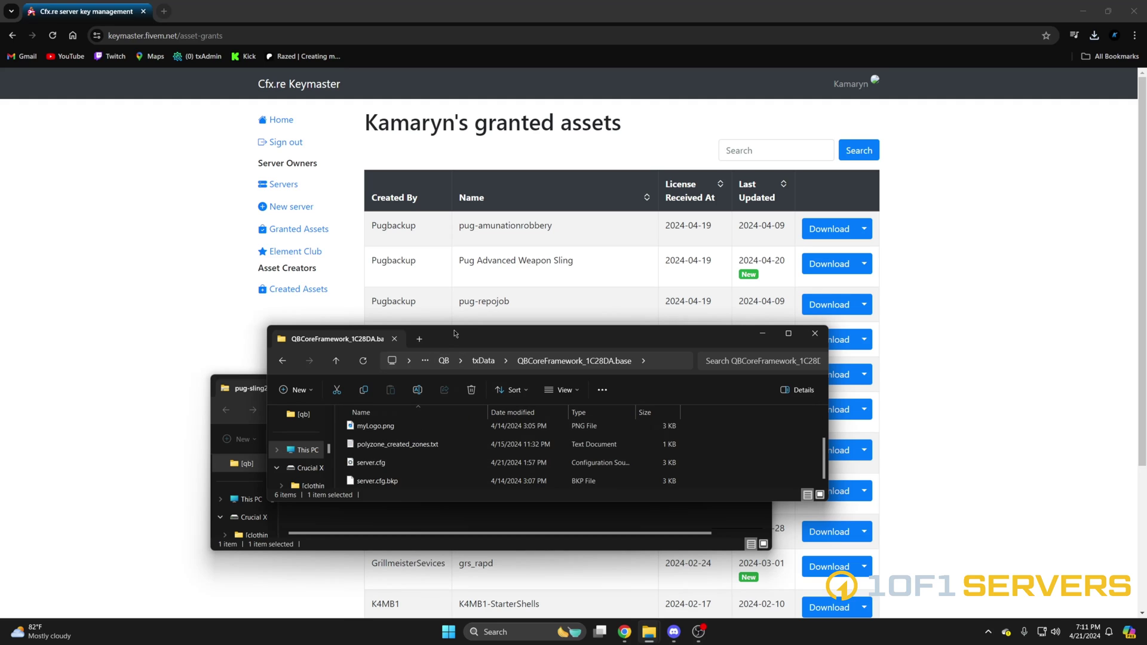
{"action": "double_click", "coordinate": [397, 466]}
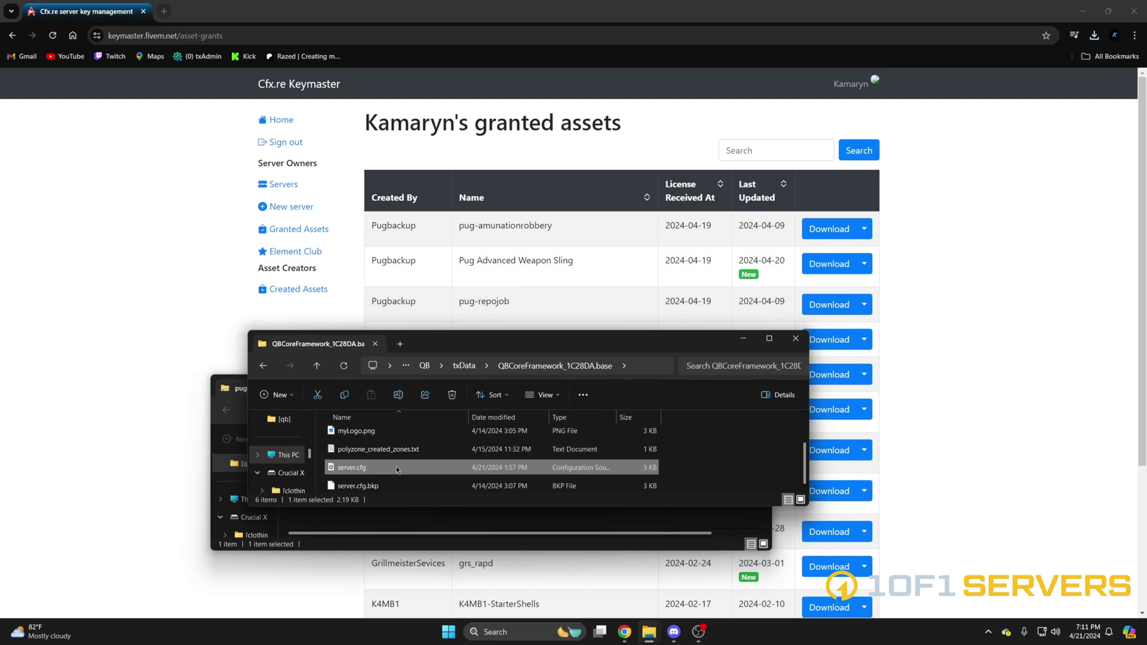
{"action": "scroll", "coordinate": [301, 458], "scroll_direction": "down", "scroll_amount": 3}
{"action": "left_click", "coordinate": [180, 482]}
Add 'ensure pug-sling' as line 68 after ensure ps-dispatch and save server.cfg
{"action": "key", "text": "Return"}
{"action": "type", "text": "e"}
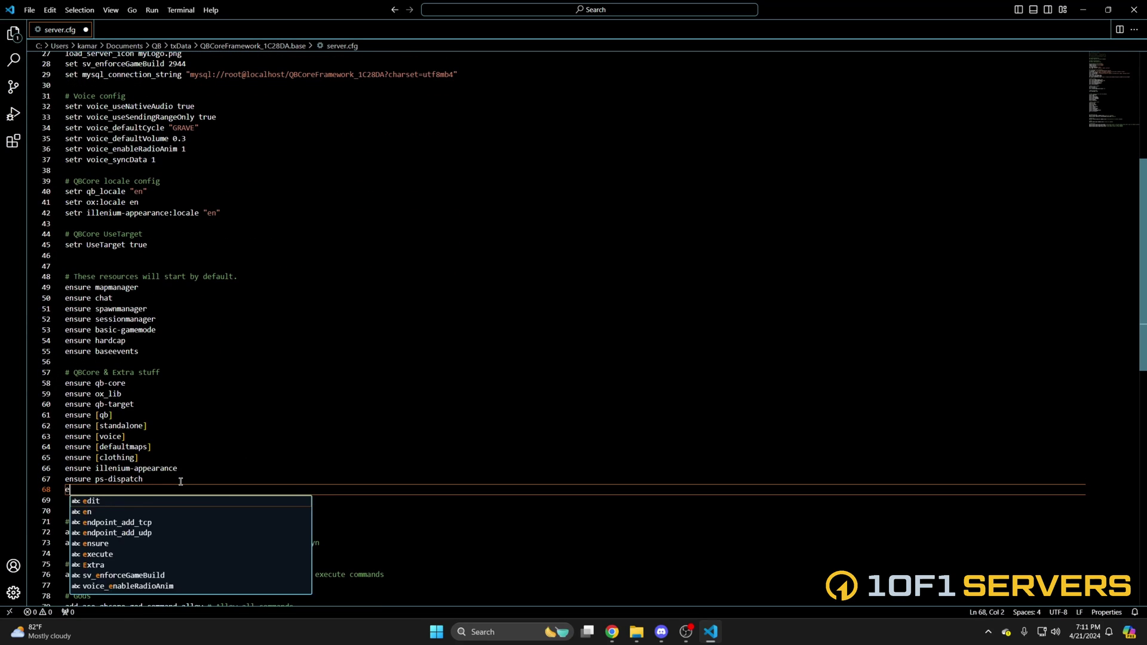
{"action": "type", "text": "nsure pug-sling"}
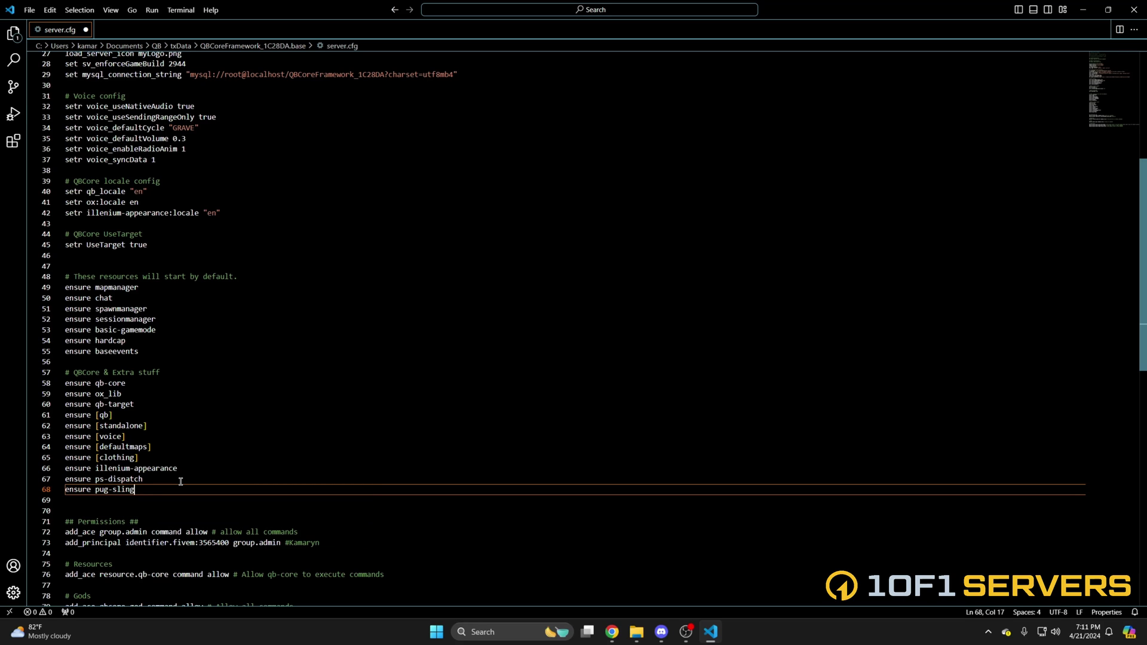
{"action": "left_click", "coordinate": [29, 11]}
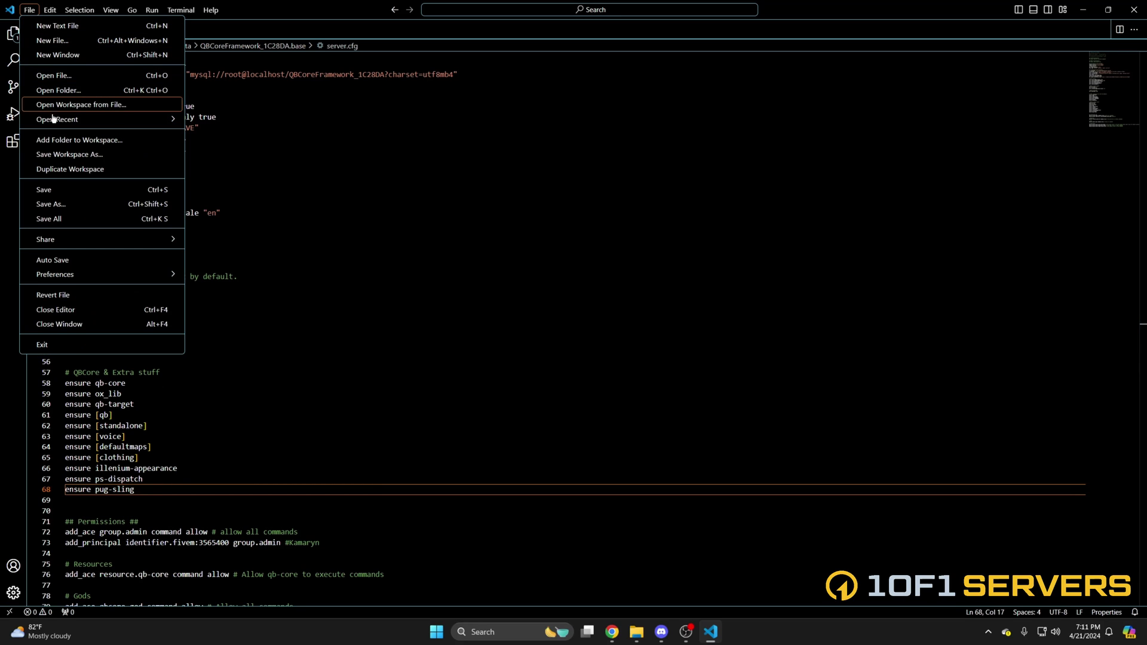
{"action": "left_click", "coordinate": [69, 194]}
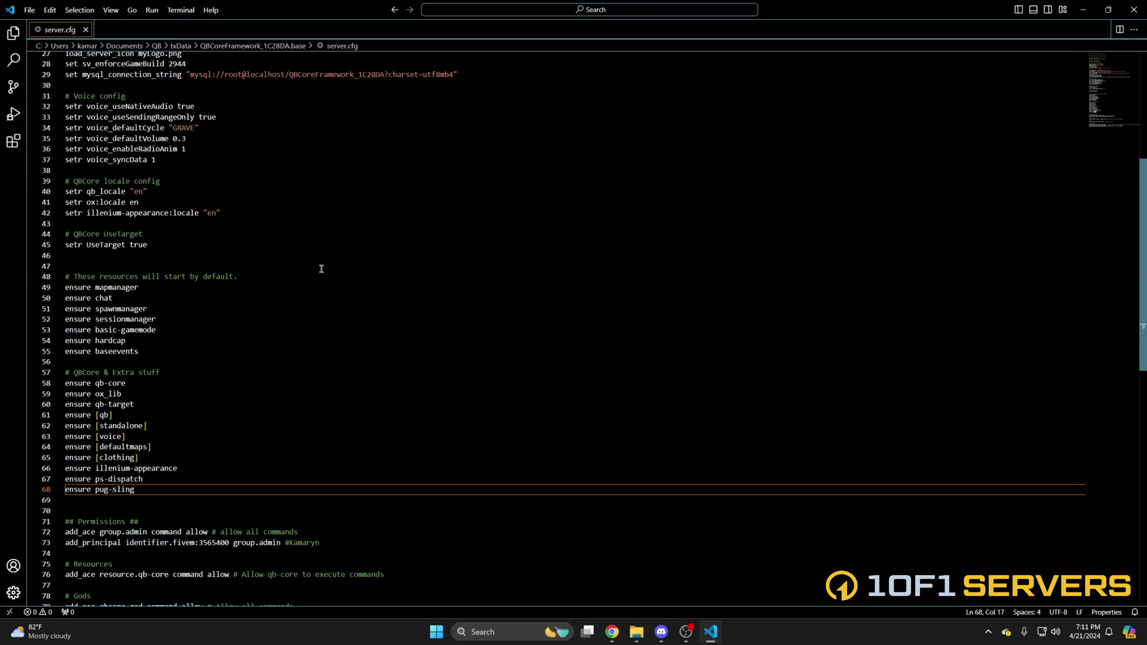
Browse to resources > pug-sling in the server folder to reach its config.lua
{"action": "mouse_move", "coordinate": [636, 631]}
{"action": "left_click", "coordinate": [598, 582]}
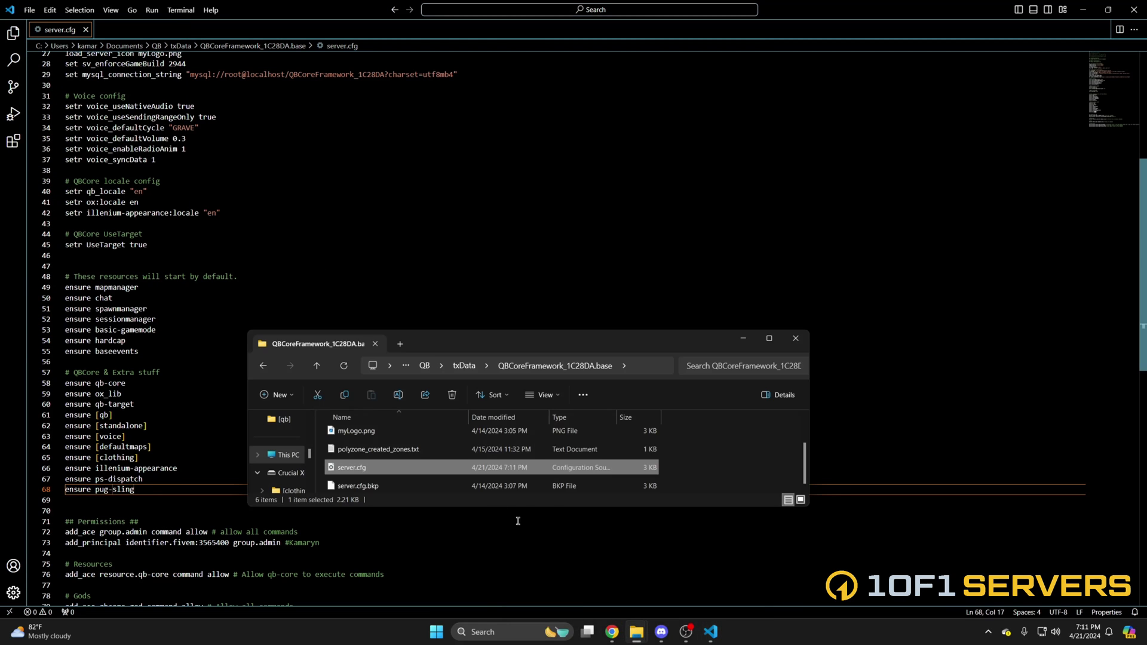
{"action": "scroll", "coordinate": [396, 451], "scroll_direction": "up", "scroll_amount": 2}
{"action": "double_click", "coordinate": [395, 447]}
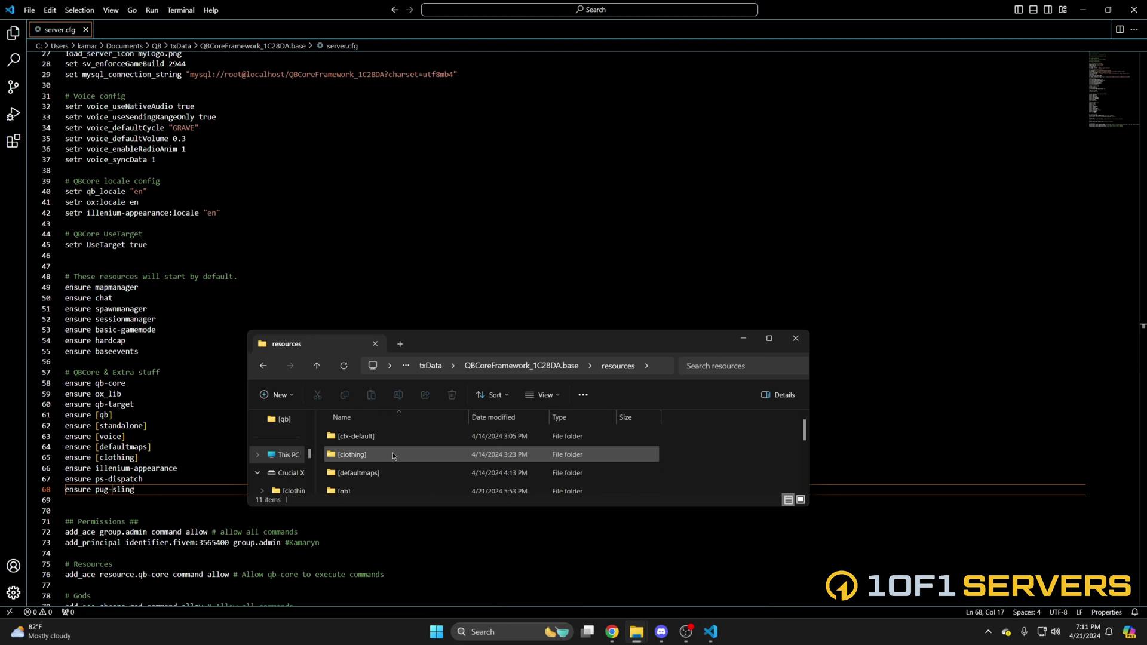
{"action": "scroll", "coordinate": [393, 456], "scroll_direction": "down", "scroll_amount": 1}
{"action": "double_click", "coordinate": [392, 483]}
{"action": "scroll", "coordinate": [392, 484], "scroll_direction": "down", "scroll_amount": 2}
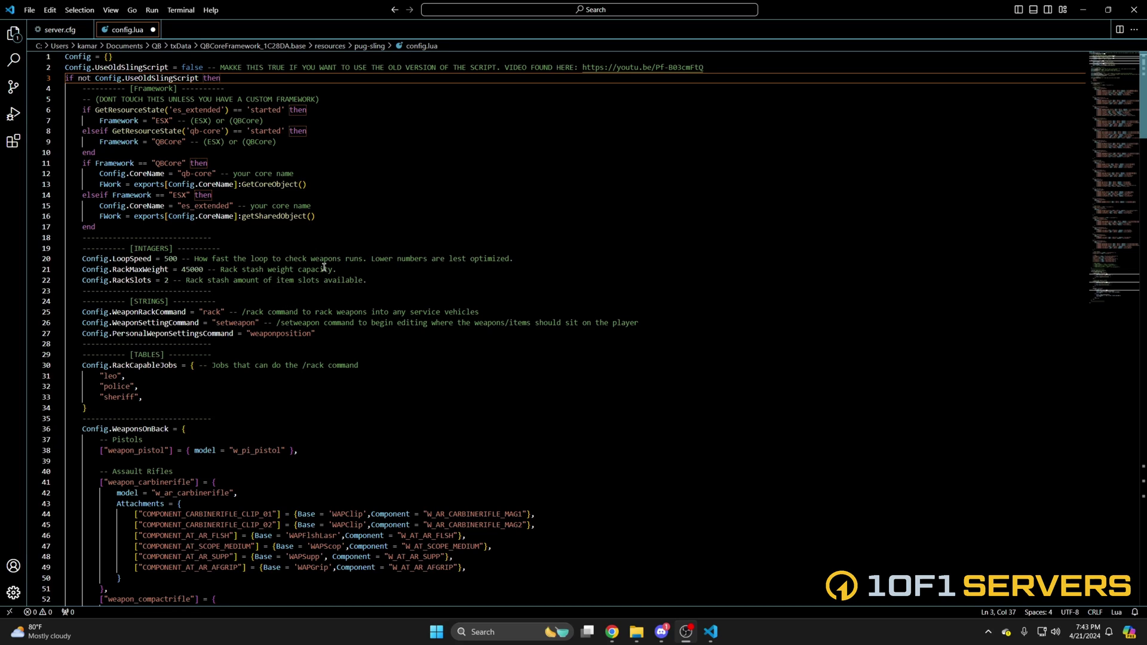
Change Config.RackSlots on line 22 from 2 to 3, review the rest, and save config.lua
{"action": "left_click", "coordinate": [170, 280]}
{"action": "key", "text": "BackSpace"}
{"action": "type", "text": "3"}
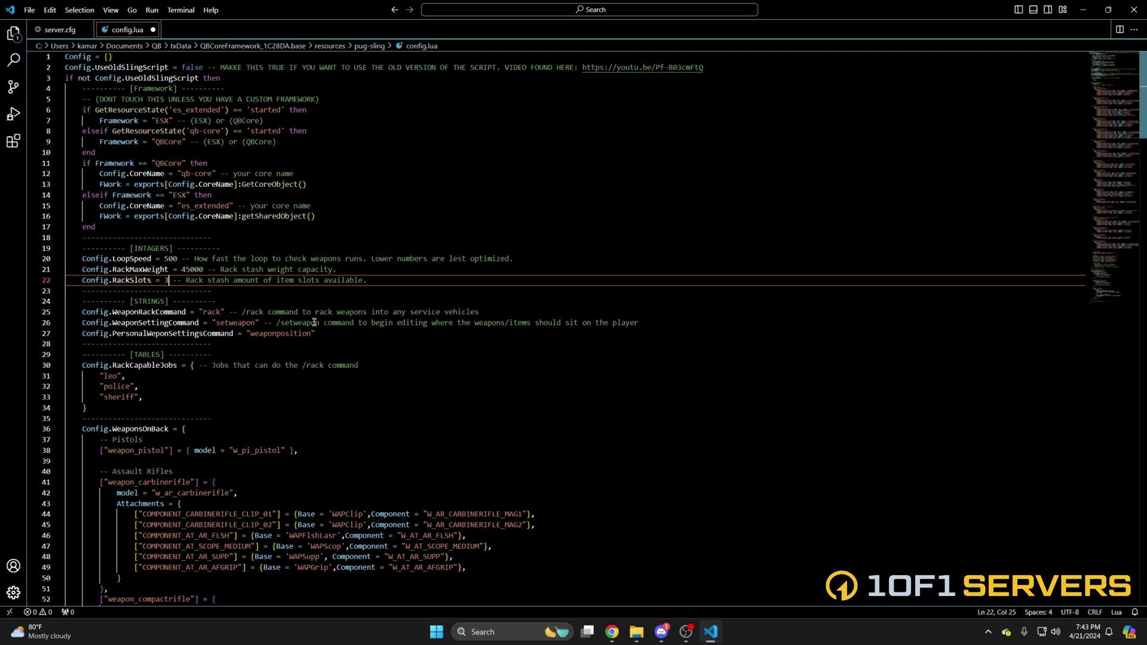
{"action": "scroll", "coordinate": [314, 323], "scroll_direction": "down", "scroll_amount": 5}
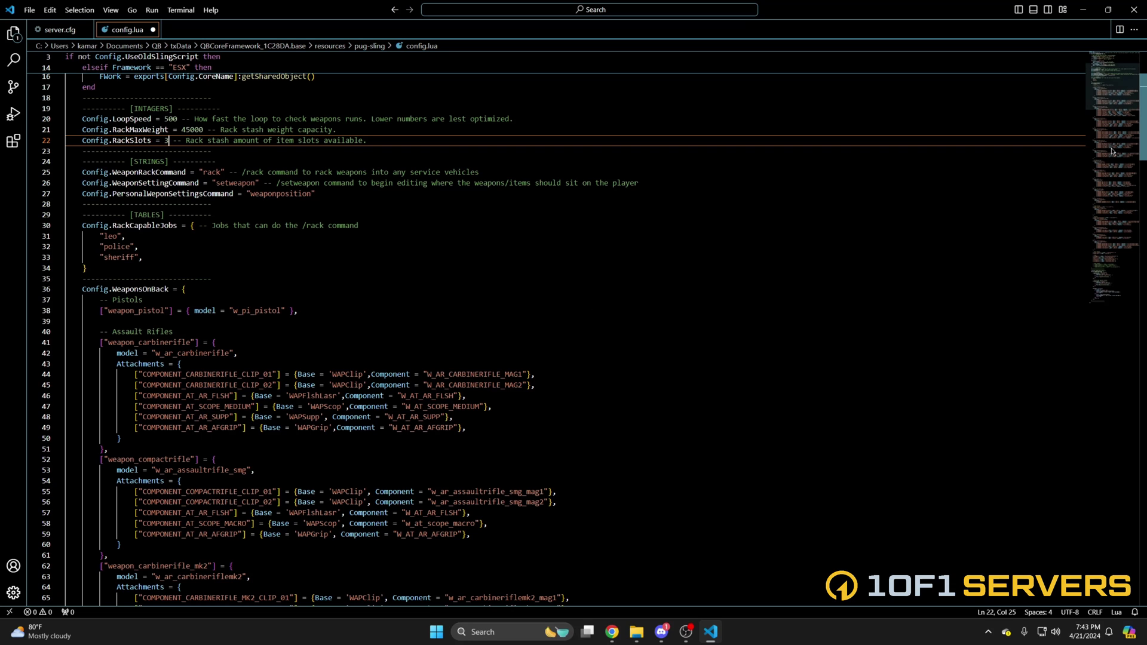
{"action": "scroll", "coordinate": [1113, 150], "scroll_direction": "down", "scroll_amount": 20}
{"action": "scroll", "coordinate": [622, 335], "scroll_direction": "down", "scroll_amount": 16}
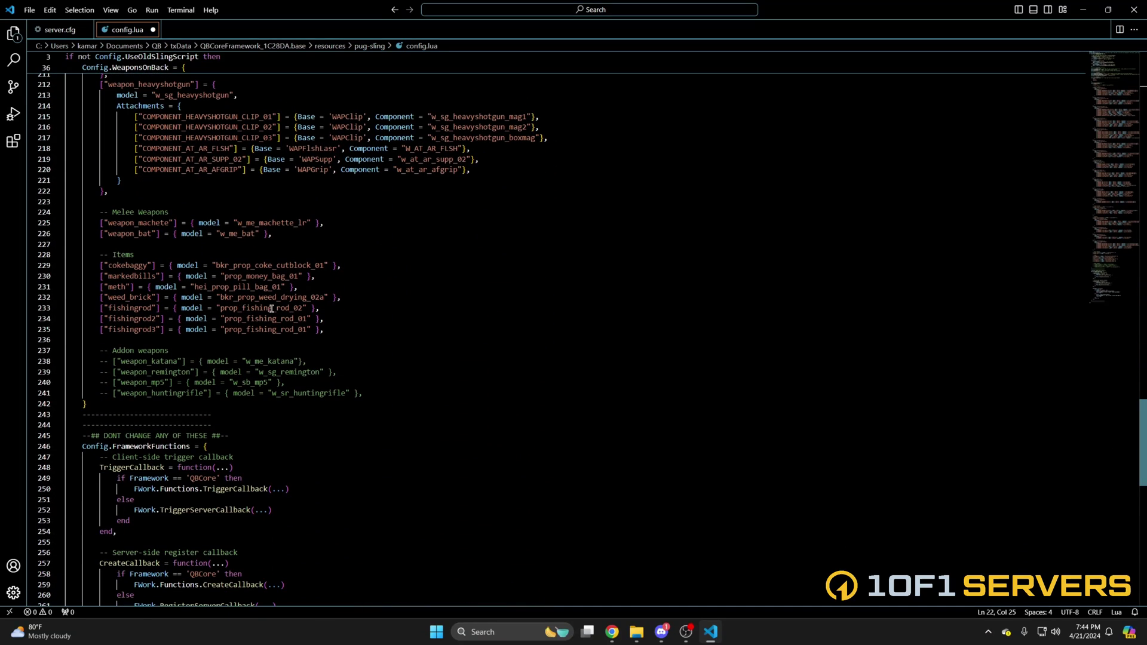
{"action": "scroll", "coordinate": [272, 309], "scroll_direction": "down", "scroll_amount": 4}
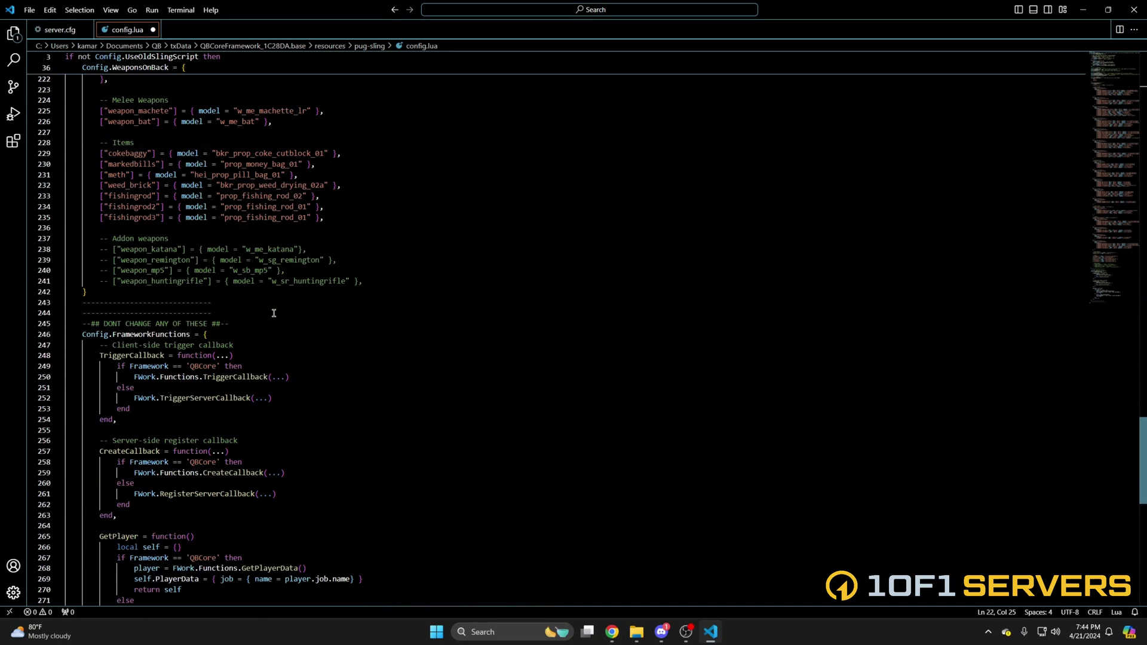
{"action": "left_click", "coordinate": [30, 10]}
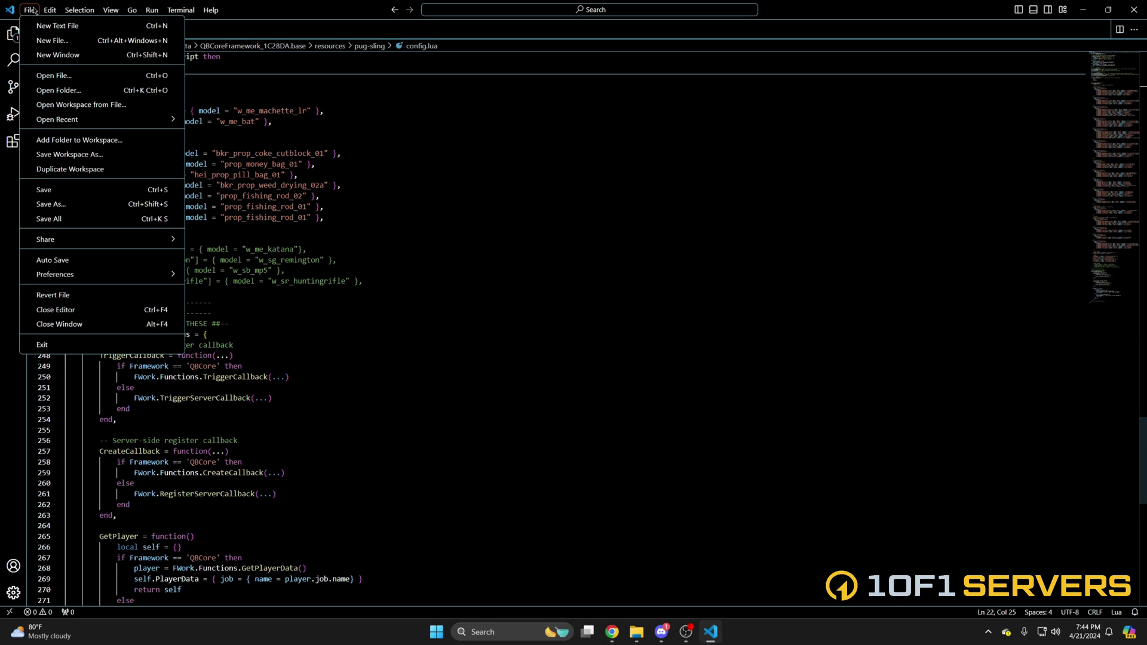
{"action": "left_click", "coordinate": [76, 190]}
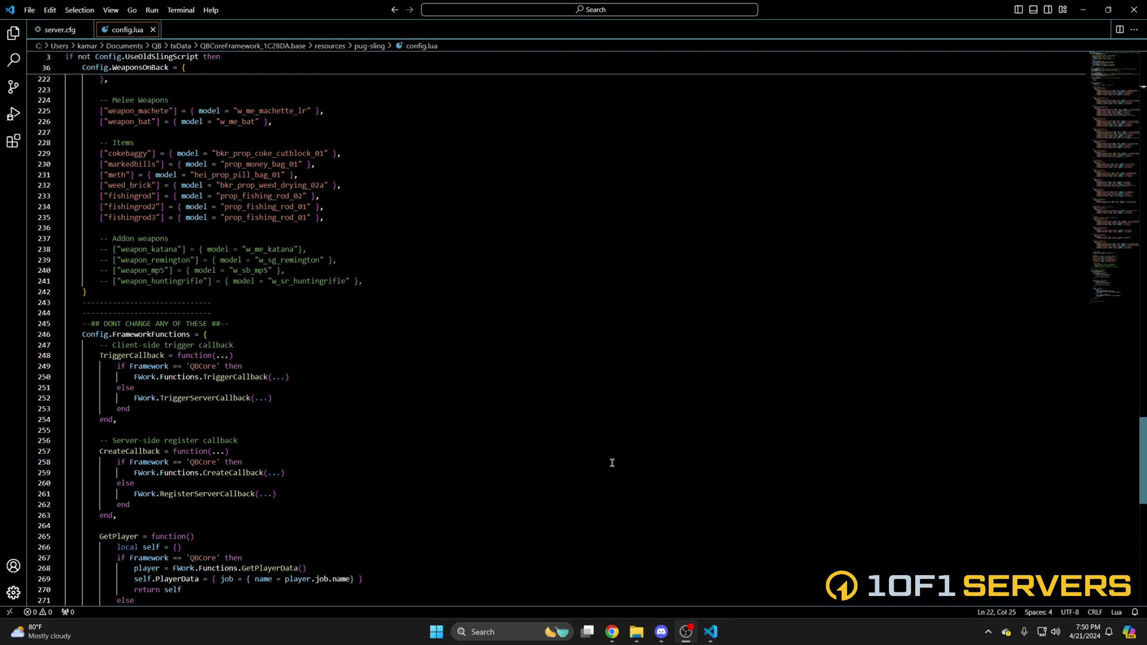
Open pug-sling's readme.md, then illenium-appearance/server/server.lua, in the editor
{"action": "left_click", "coordinate": [637, 631]}
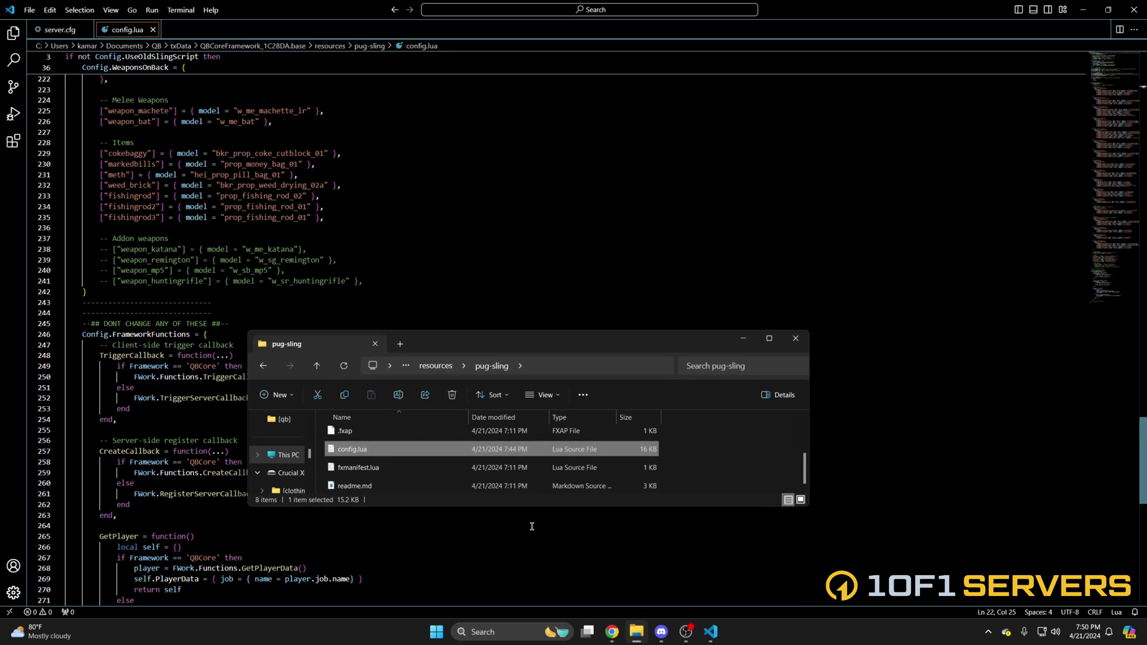
{"action": "double_click", "coordinate": [403, 489]}
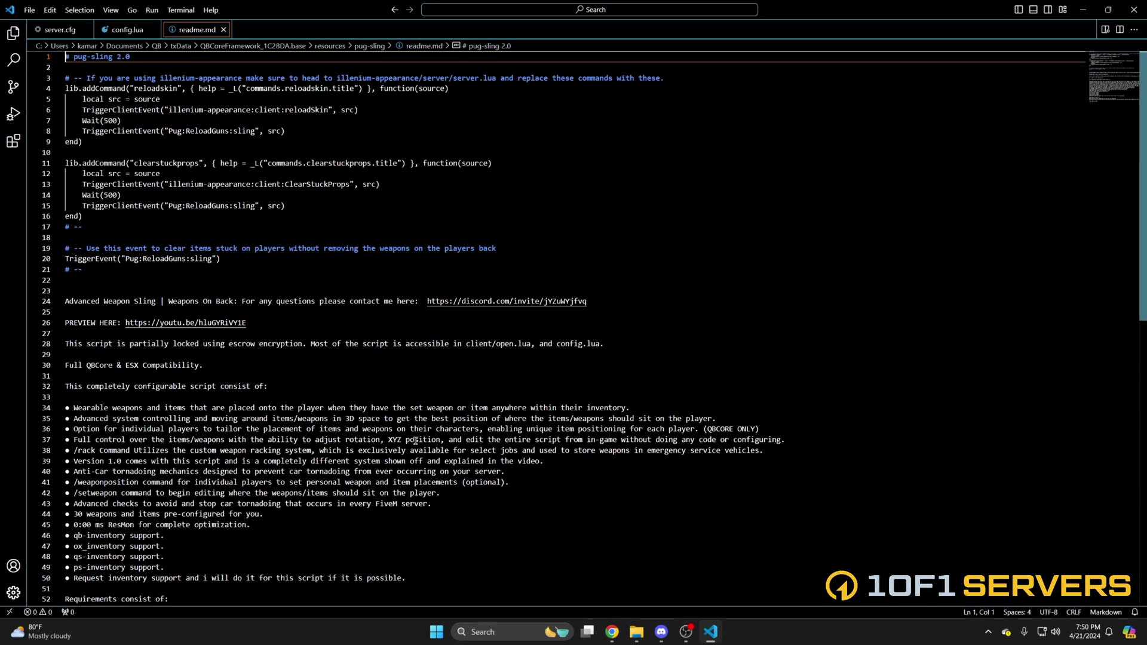
{"action": "left_click", "coordinate": [637, 632]}
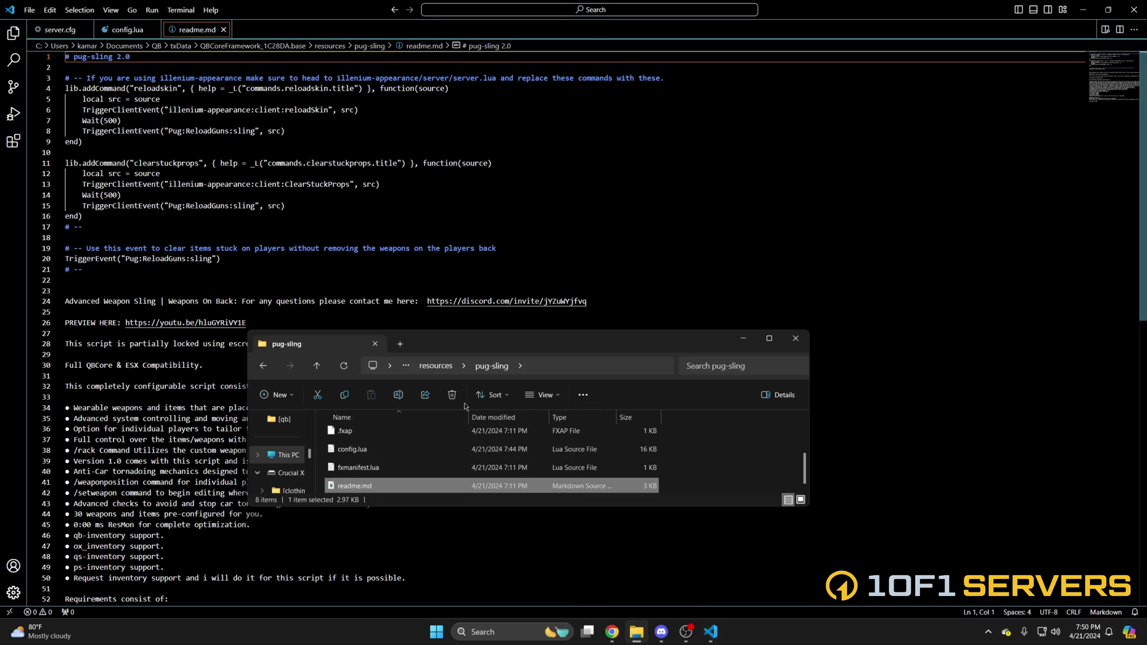
{"action": "scroll", "coordinate": [432, 465], "scroll_direction": "up", "scroll_amount": 2}
{"action": "double_click", "coordinate": [412, 470]}
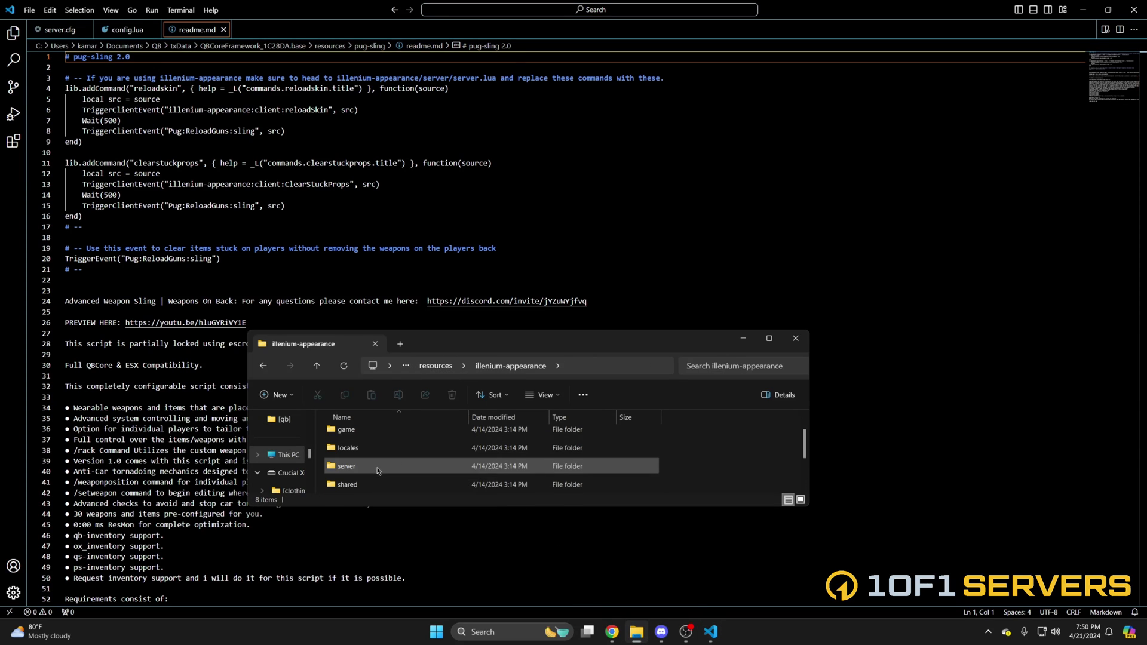
{"action": "double_click", "coordinate": [377, 470]}
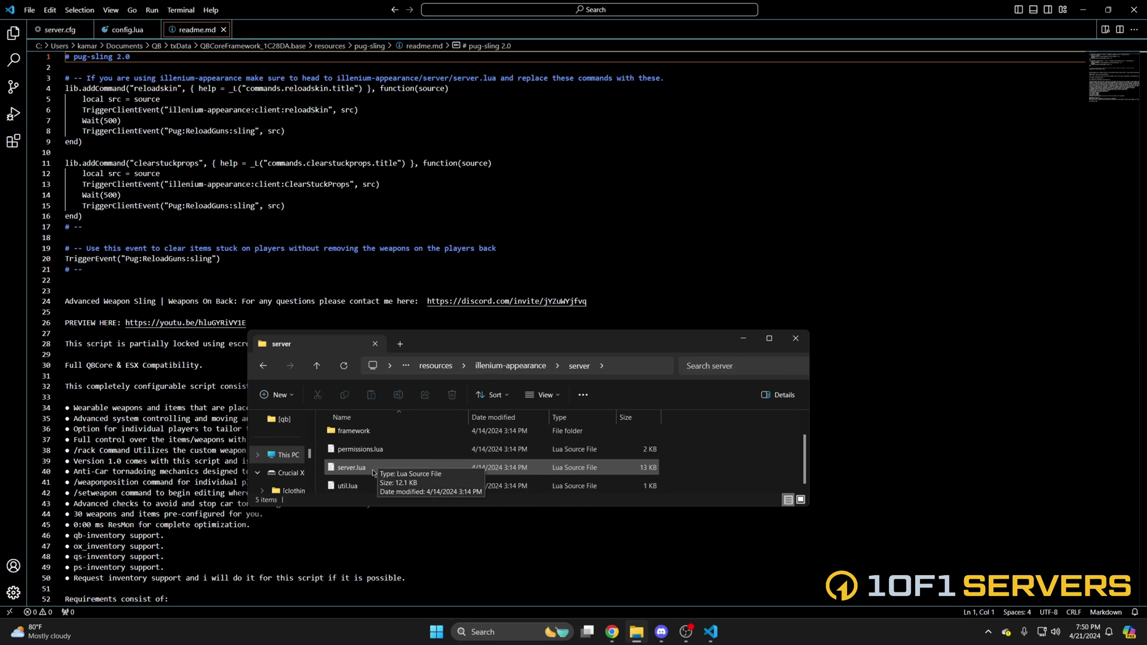
{"action": "double_click", "coordinate": [370, 472]}
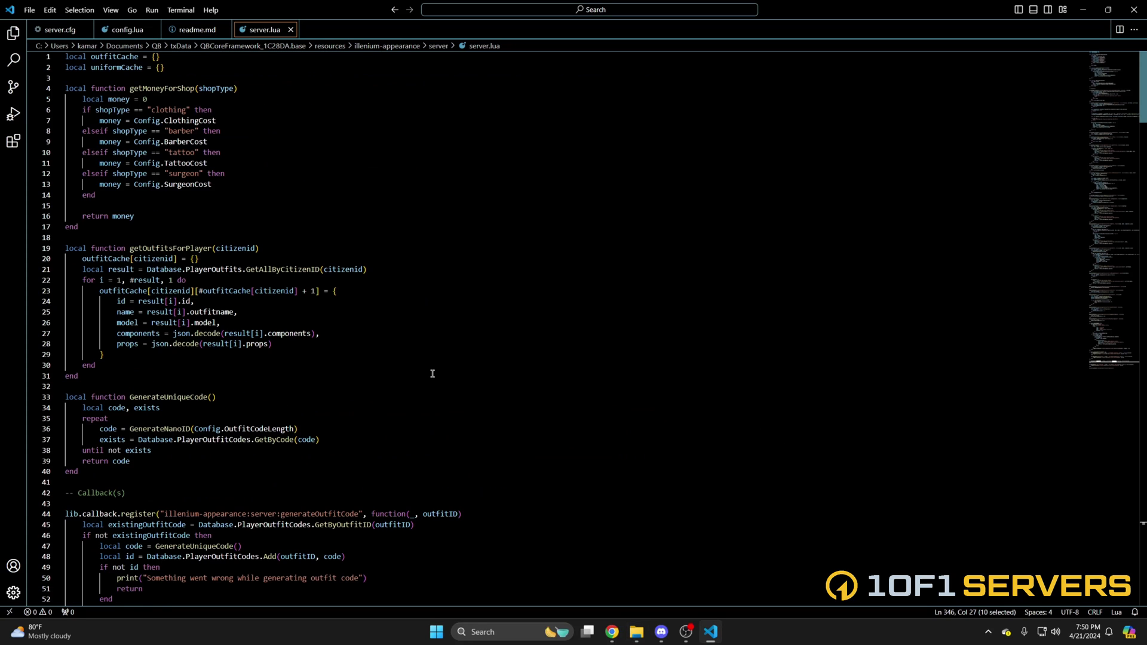
Replace server.lua's reloadskin command with the readme's version
{"action": "left_click_drag", "start_coordinate": [1143, 90], "coordinate": [1143, 515]}
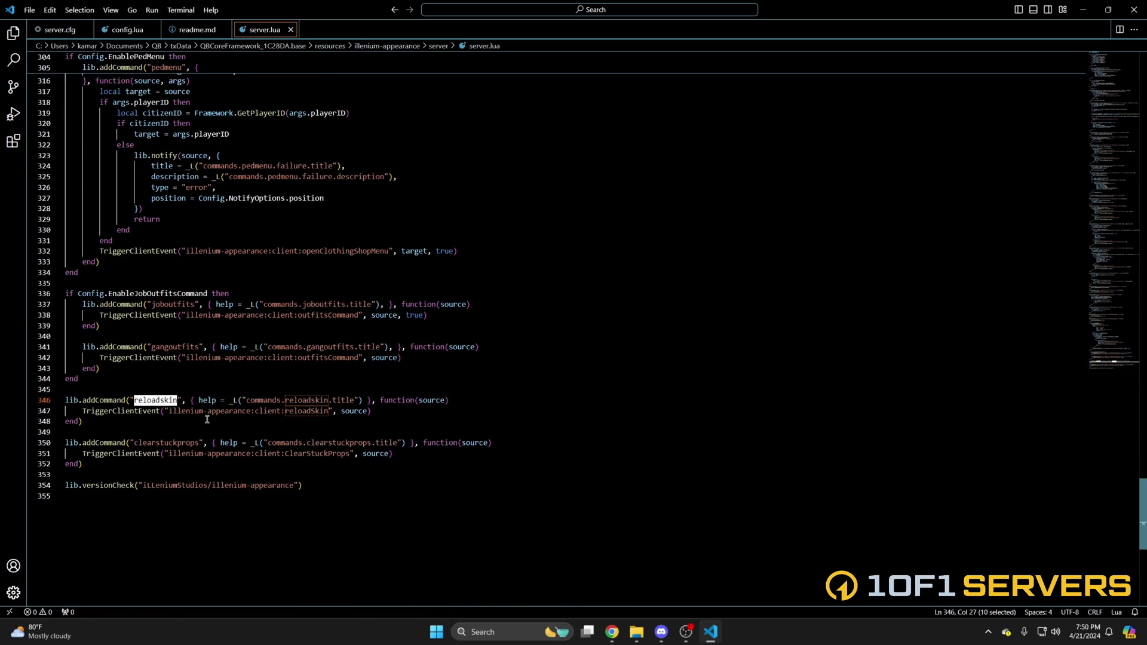
{"action": "left_click", "coordinate": [197, 30]}
{"action": "left_click_drag", "start_coordinate": [95, 148], "coordinate": [59, 95]}
{"action": "key", "text": "ctrl+c"}
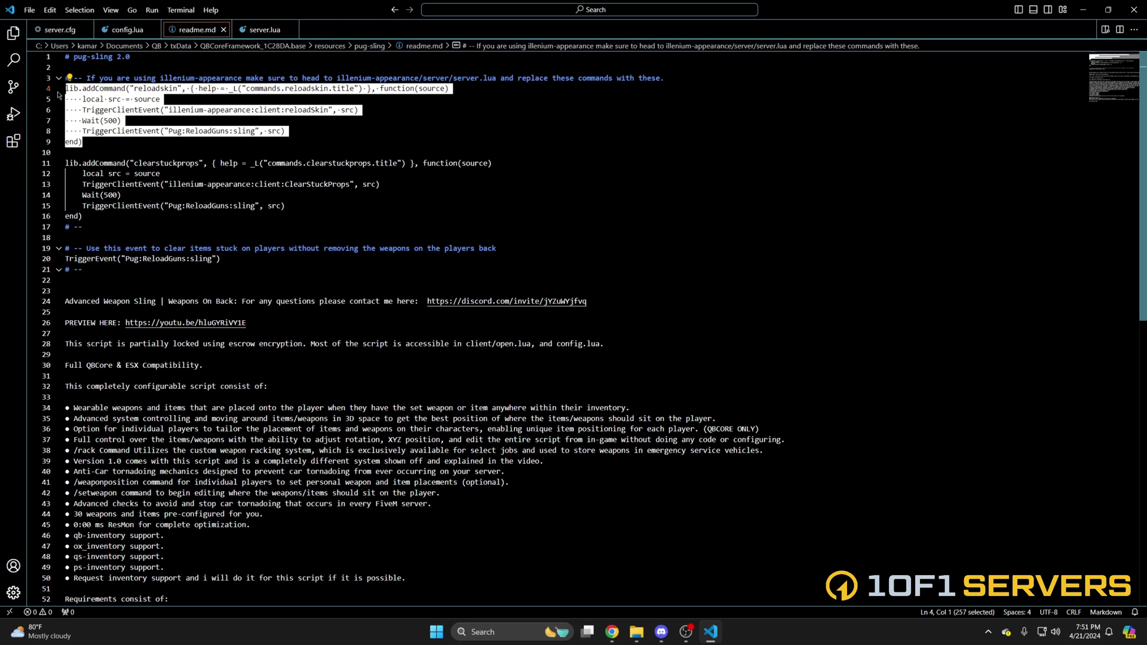
{"action": "left_click", "coordinate": [265, 29]}
{"action": "left_click_drag", "start_coordinate": [105, 422], "coordinate": [54, 403]}
{"action": "key", "text": "ctrl+v"}
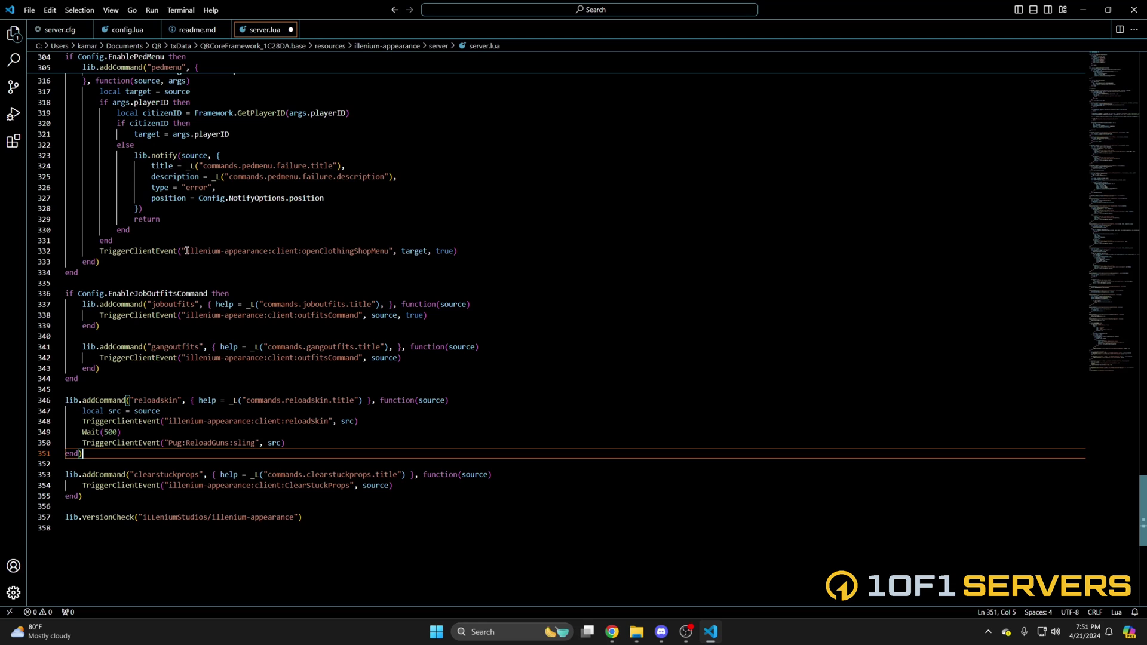
Replace the old clearstuckprops block with the readme's version and save server.lua
{"action": "left_click", "coordinate": [197, 29]}
{"action": "left_click", "coordinate": [90, 218]}
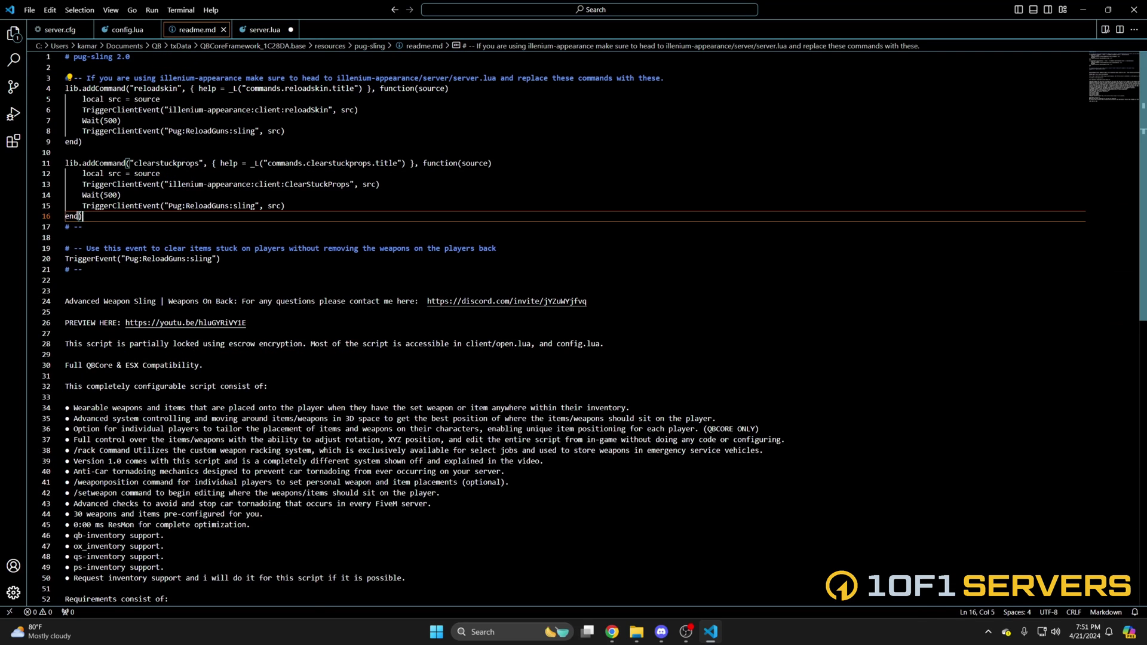
{"action": "left_click_drag", "start_coordinate": [82, 216], "coordinate": [56, 162]}
{"action": "key", "text": "ctrl+c"}
{"action": "left_click", "coordinate": [265, 29]}
{"action": "left_click_drag", "start_coordinate": [91, 494], "coordinate": [60, 474]}
{"action": "key", "text": "ctrl+v"}
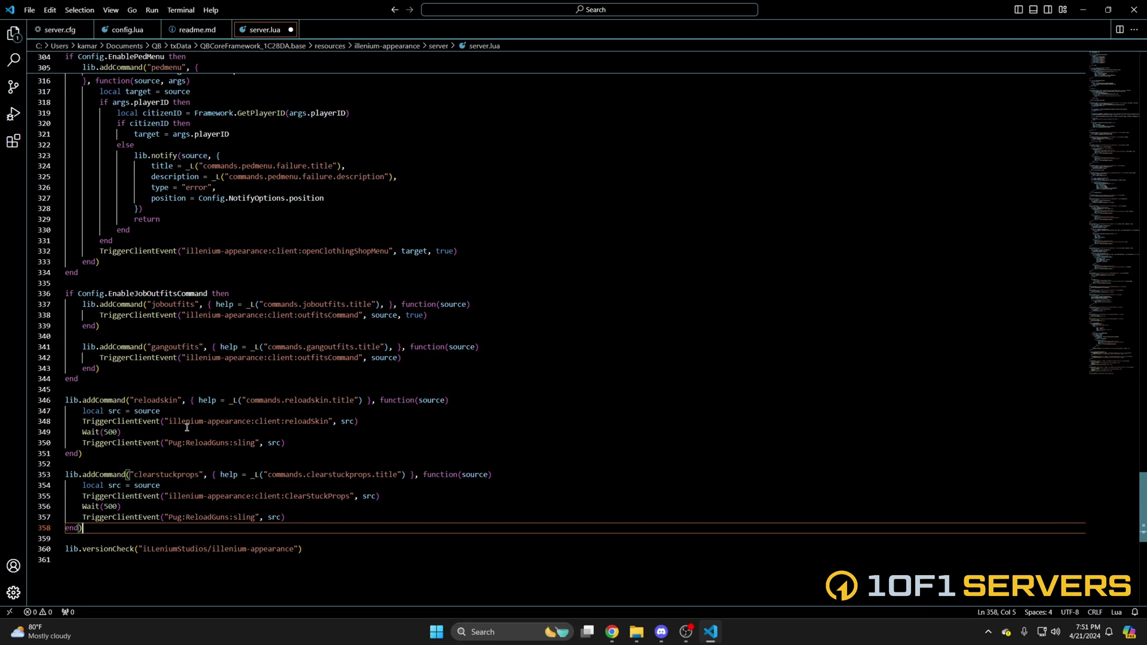
{"action": "left_click", "coordinate": [29, 10]}
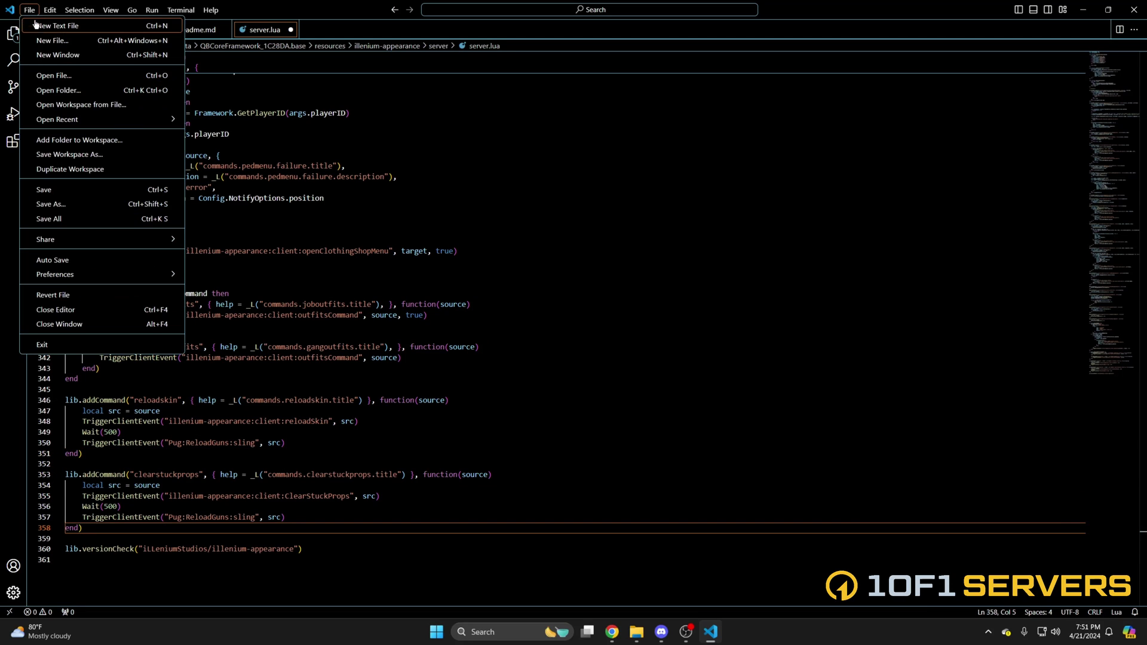
{"action": "left_click", "coordinate": [50, 188]}
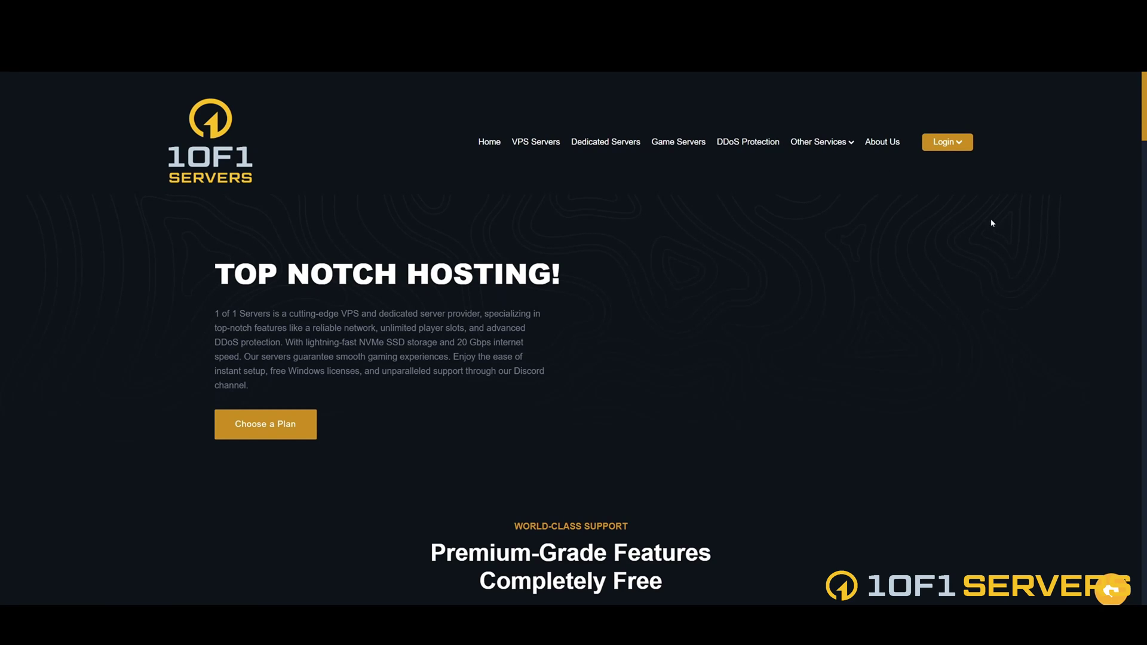
{"action": "scroll", "coordinate": [1067, 255], "scroll_direction": "down", "scroll_amount": 2}
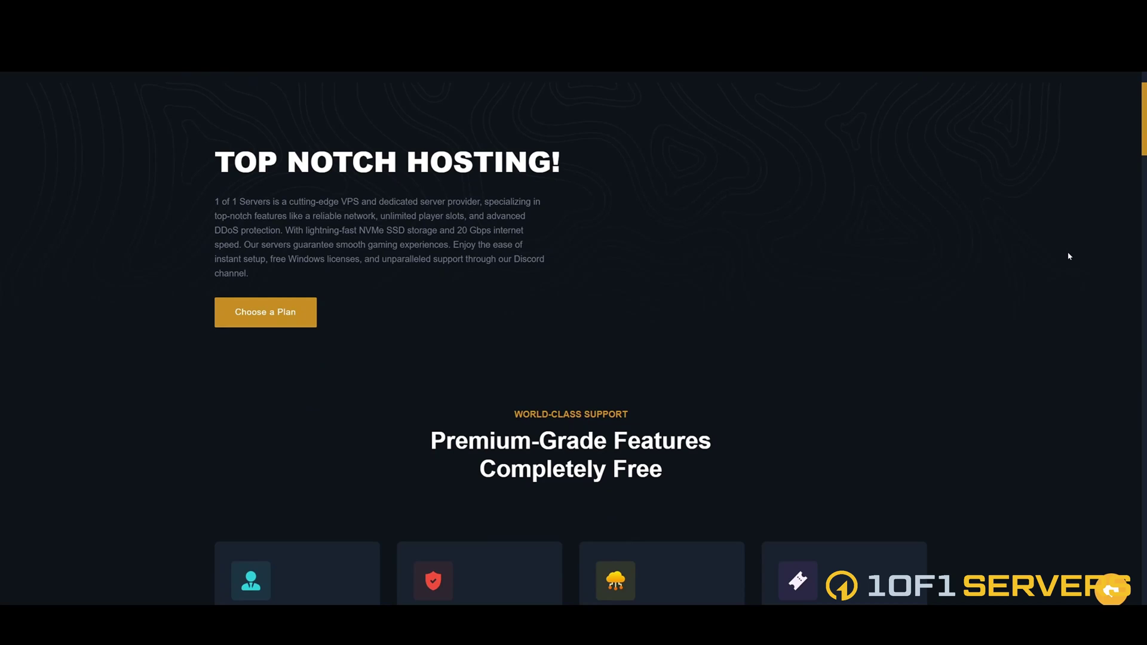
{"action": "scroll", "coordinate": [1069, 256], "scroll_direction": "down", "scroll_amount": 2}
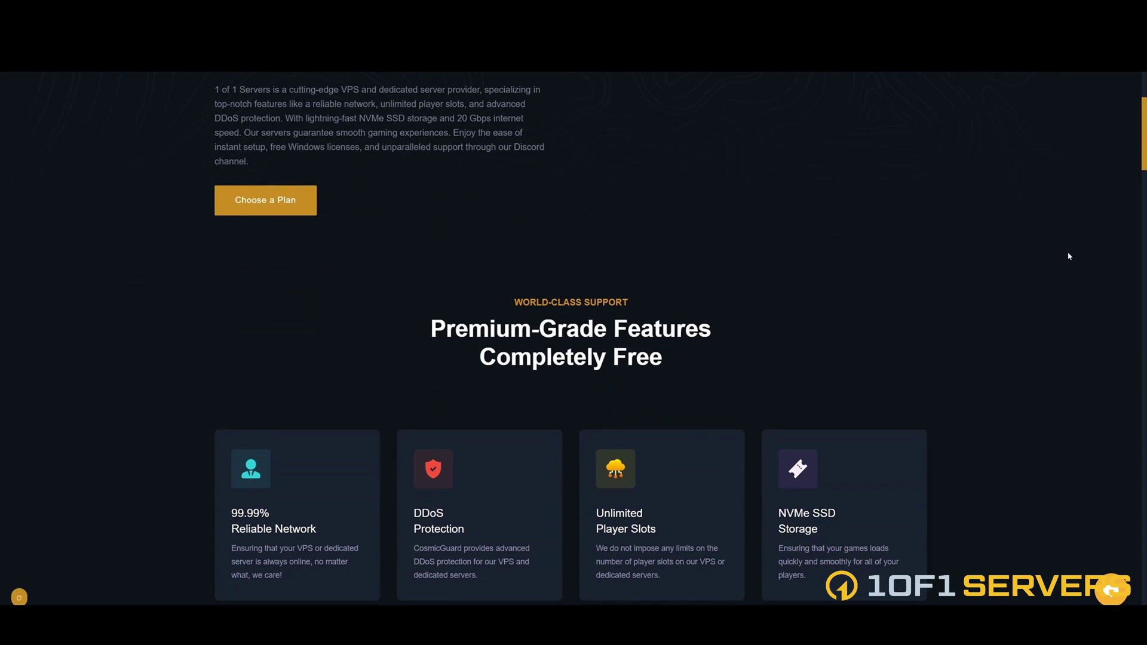
{"action": "scroll", "coordinate": [1069, 255], "scroll_direction": "down", "scroll_amount": 1}
{"action": "scroll", "coordinate": [1069, 256], "scroll_direction": "down", "scroll_amount": 1}
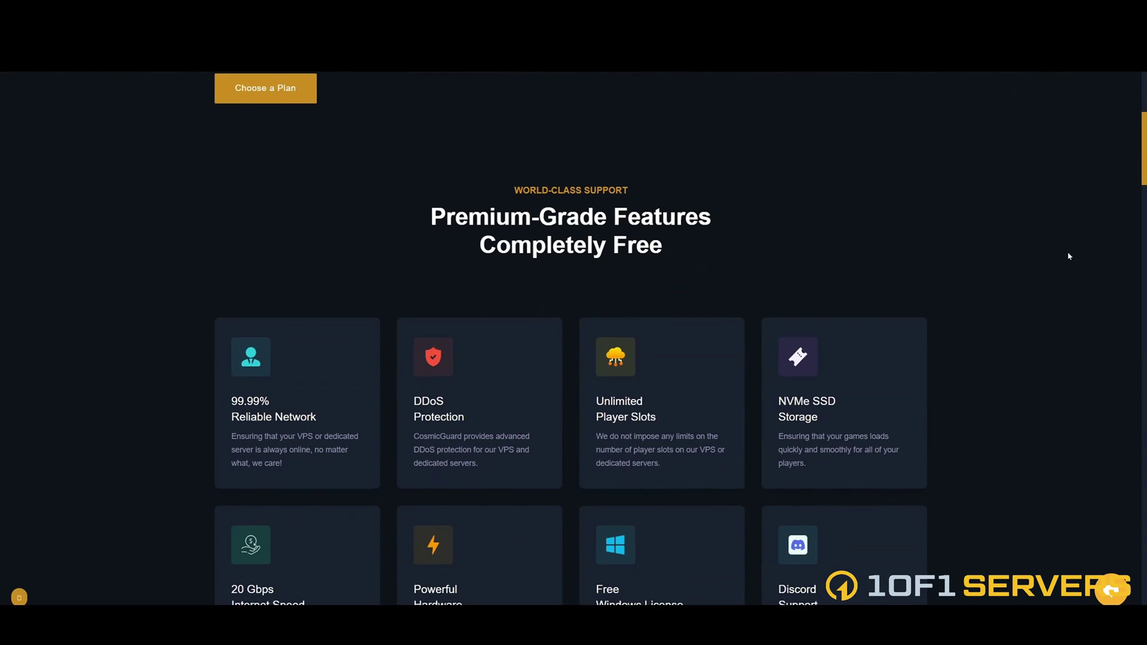
{"action": "scroll", "coordinate": [1069, 256], "scroll_direction": "down", "scroll_amount": 1}
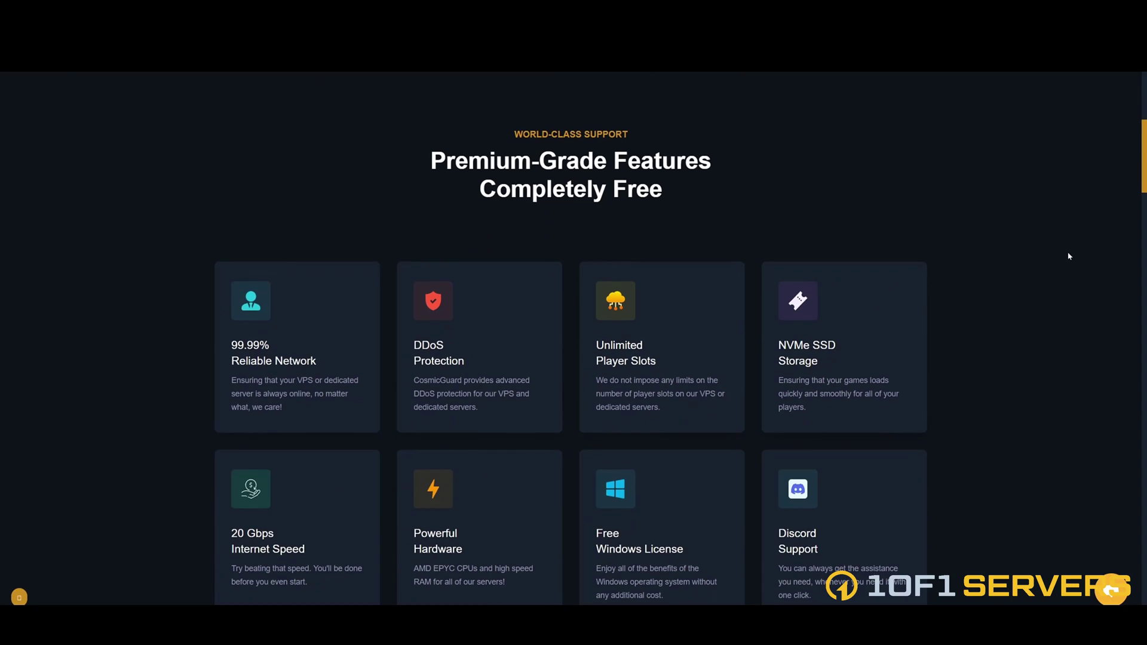
{"action": "scroll", "coordinate": [1069, 255], "scroll_direction": "down", "scroll_amount": 1}
{"action": "scroll", "coordinate": [1069, 256], "scroll_direction": "down", "scroll_amount": 1}
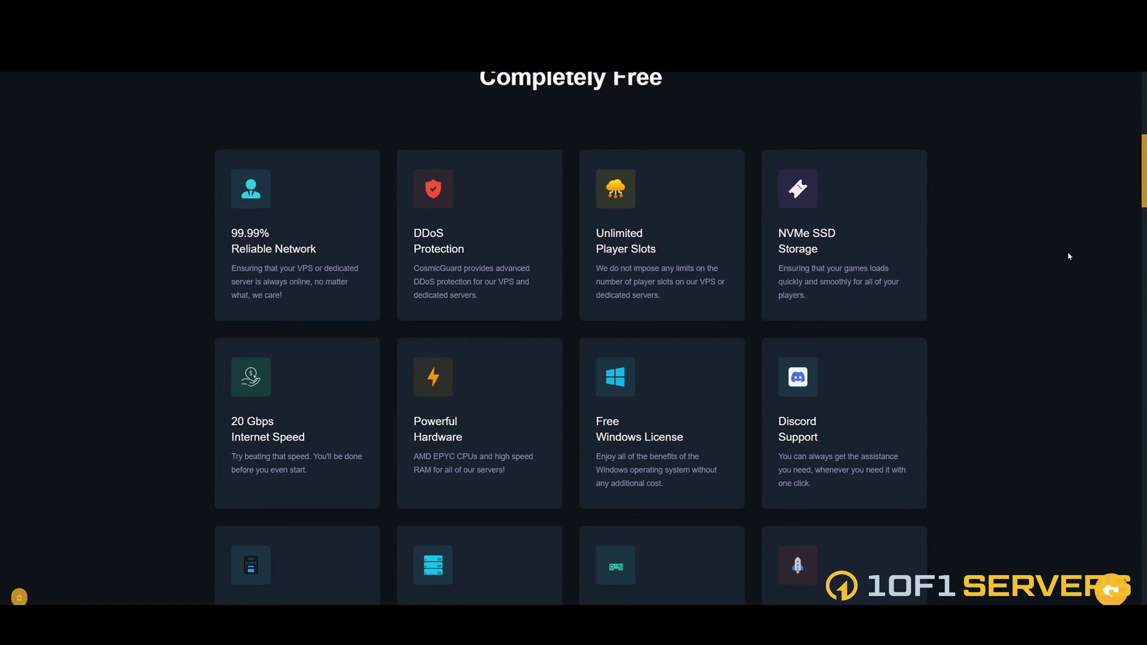
{"action": "scroll", "coordinate": [1069, 256], "scroll_direction": "down", "scroll_amount": 1}
{"action": "scroll", "coordinate": [1069, 256], "scroll_direction": "down", "scroll_amount": 1}
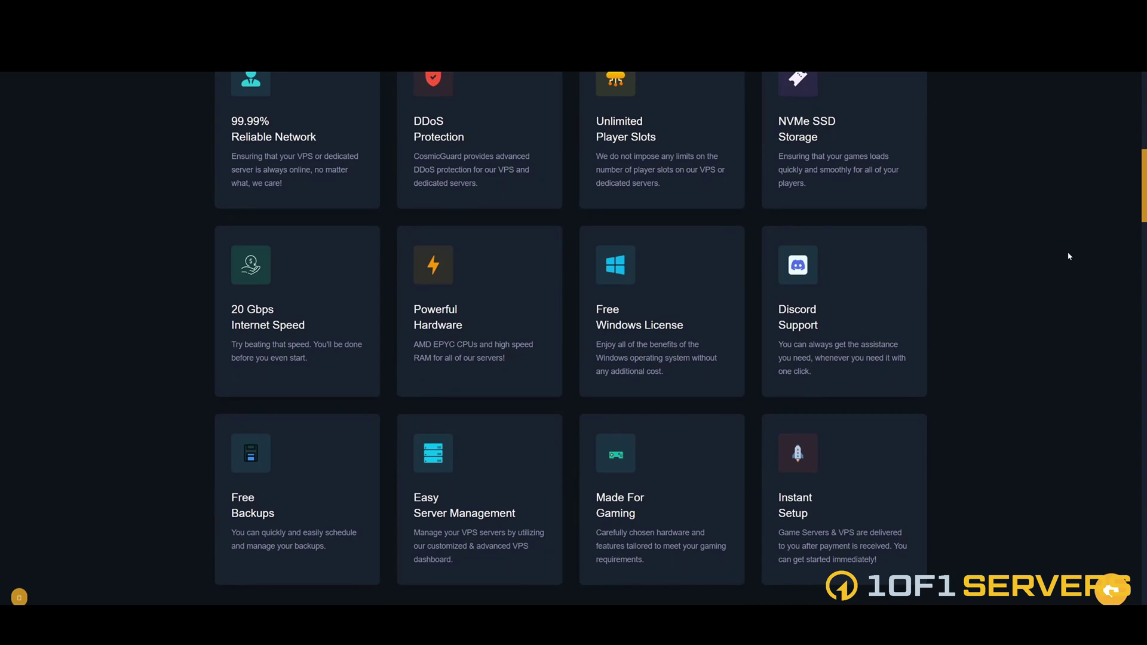
{"action": "scroll", "coordinate": [1069, 255], "scroll_direction": "down", "scroll_amount": 1}
{"action": "scroll", "coordinate": [1069, 256], "scroll_direction": "down", "scroll_amount": 1}
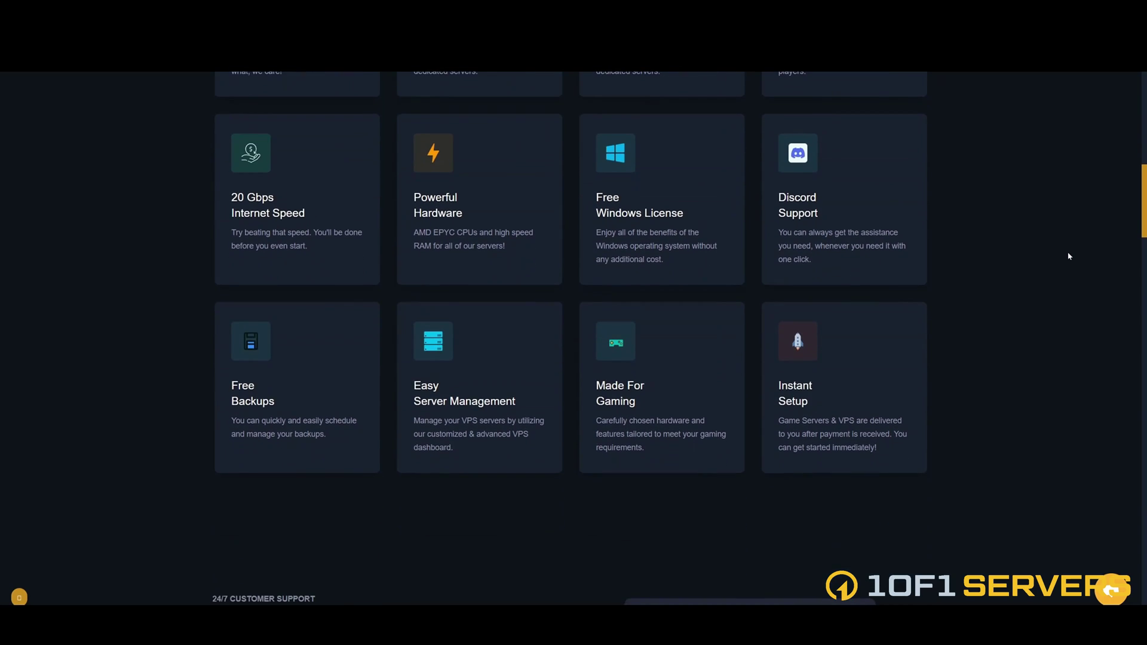
{"action": "scroll", "coordinate": [1069, 256], "scroll_direction": "down", "scroll_amount": 1}
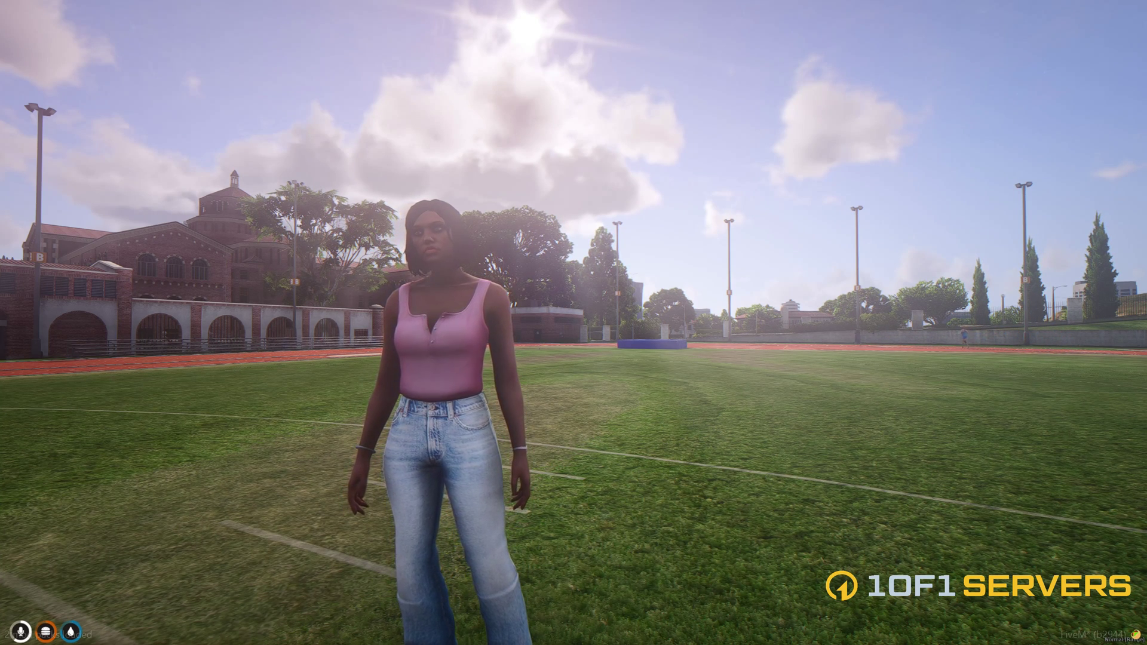
Try the /weaponposition command and check the F8 console for its messages
{"action": "type", "text": "t/weaponposition"}
{"action": "key", "text": "Return"}
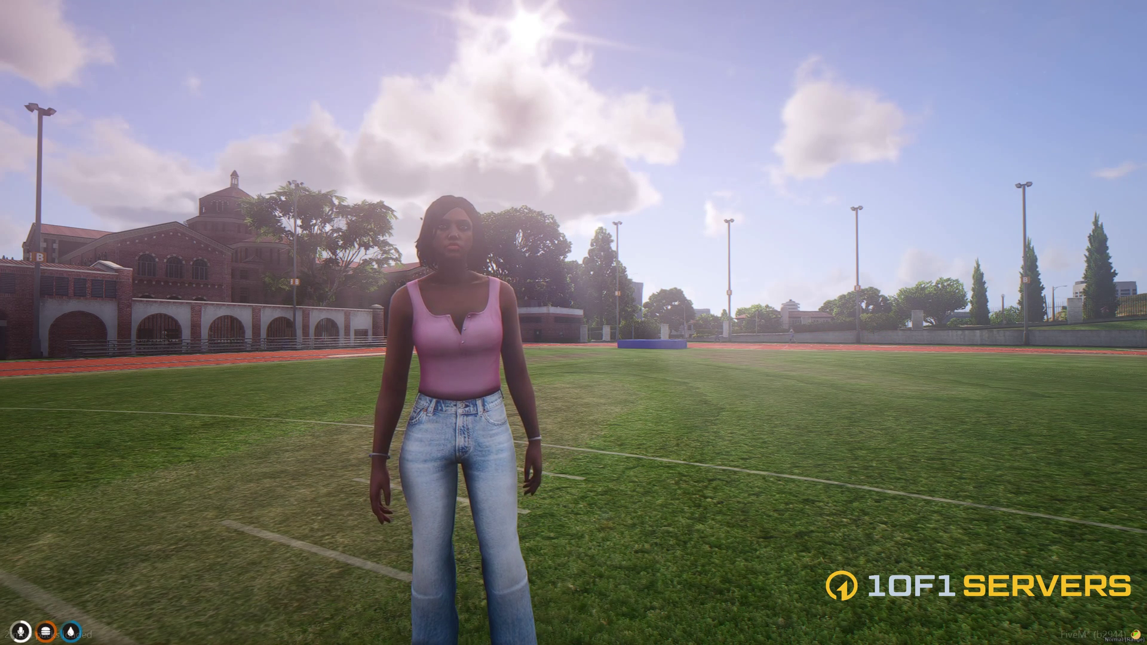
{"action": "key", "text": "F8"}
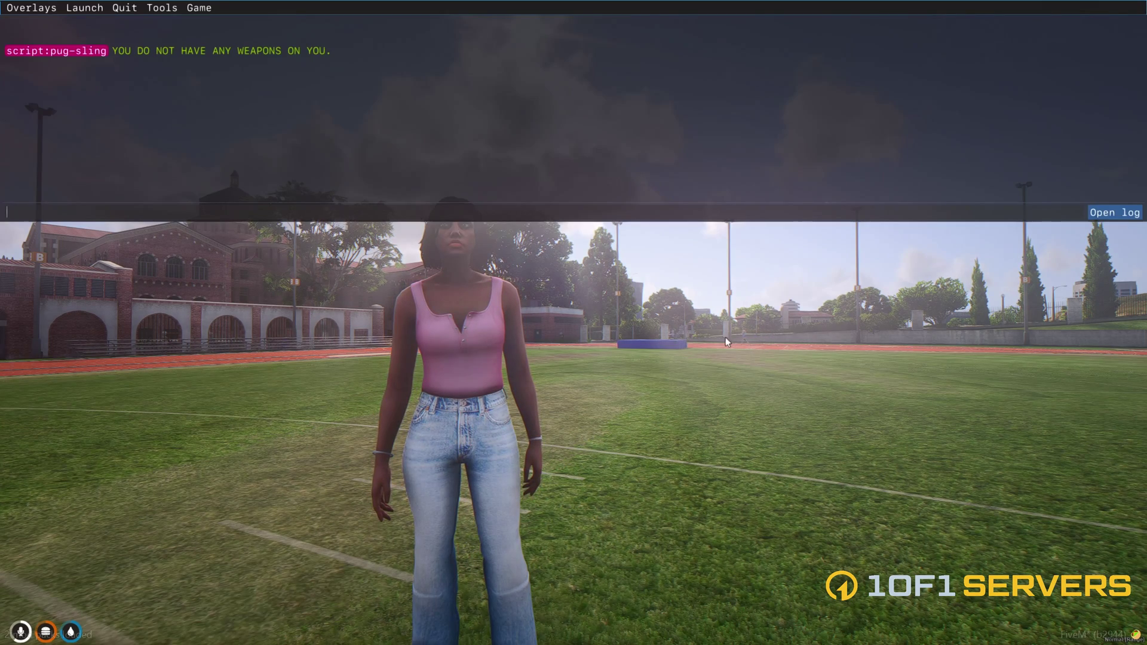
{"action": "key", "text": "F8"}
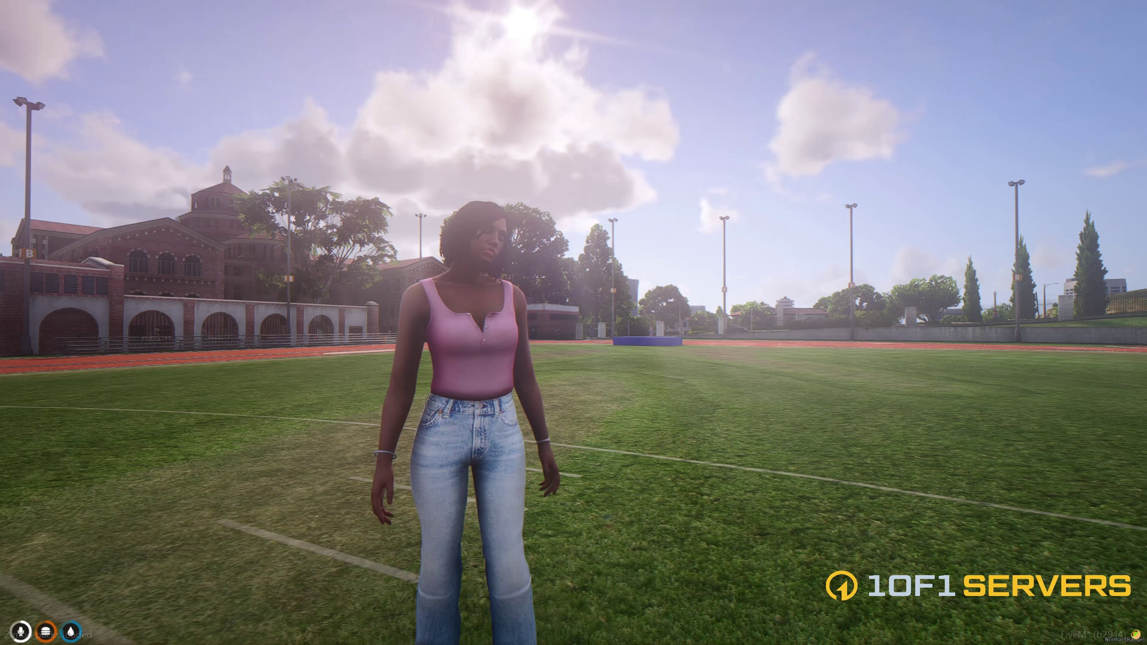
Give player 2 a weapon_pistol, confirm it in the inventory, then open the /weaponposition editor
{"action": "type", "text": "t/giveitem"}
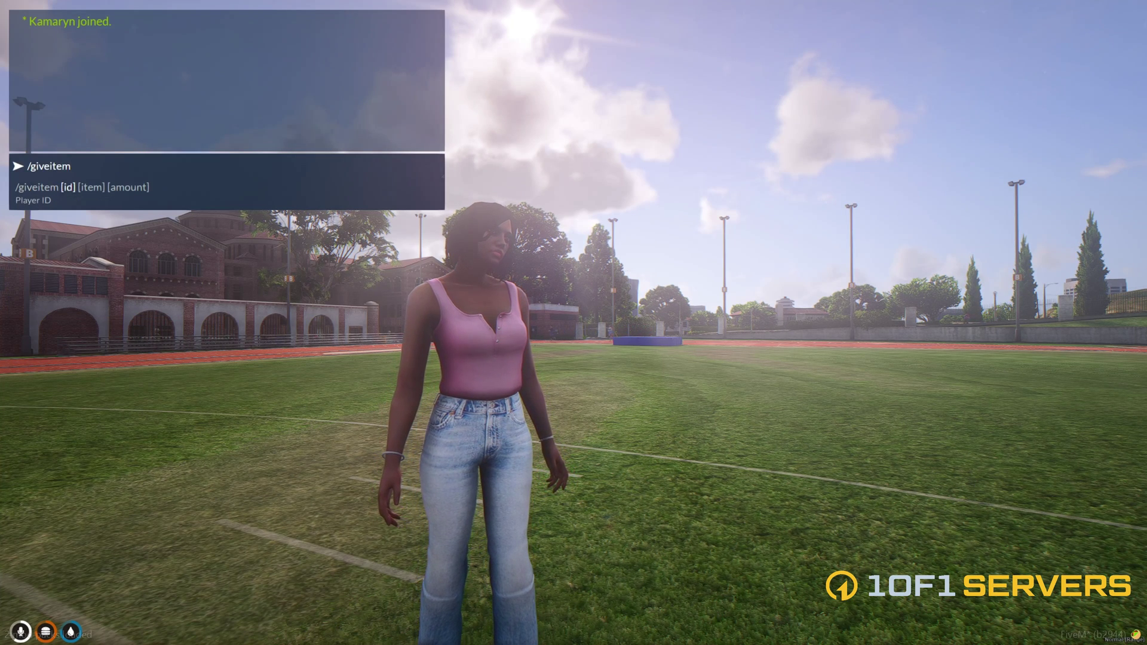
{"action": "type", "text": " 2 weapon"}
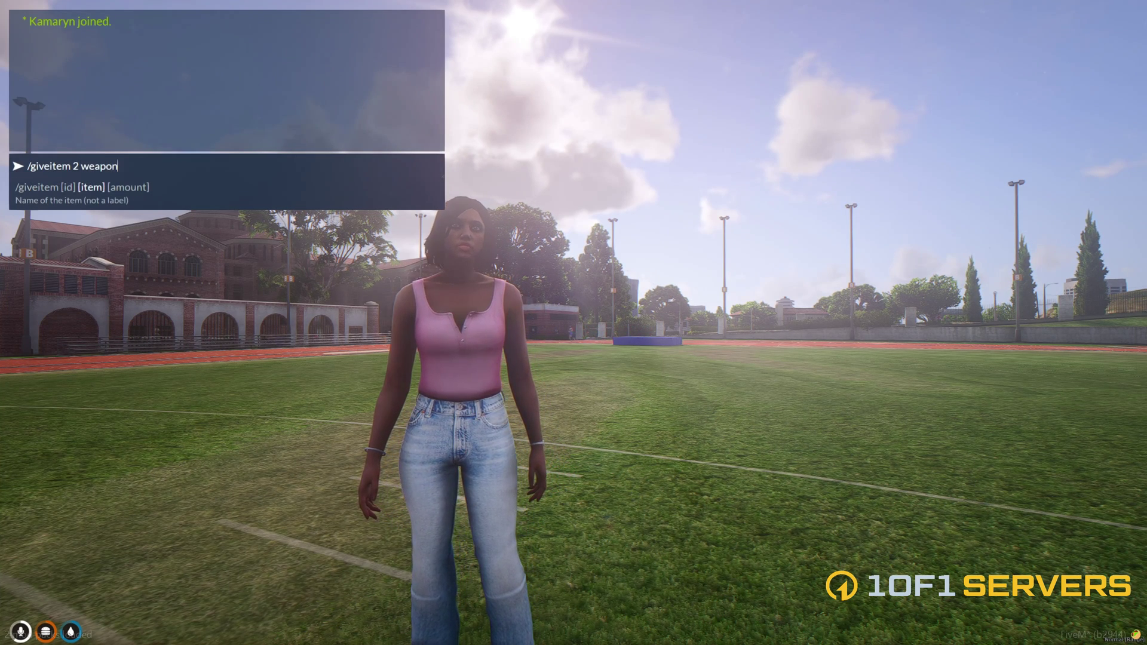
{"action": "type", "text": "_pistol"}
{"action": "key", "text": "Return"}
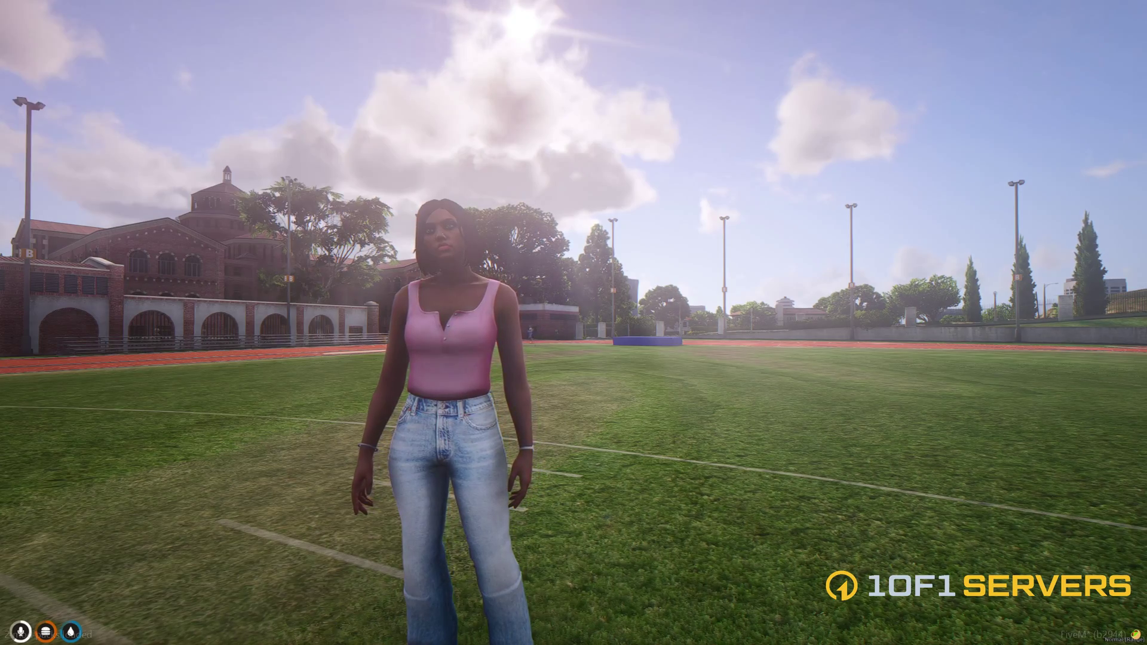
{"action": "key", "text": "Tab"}
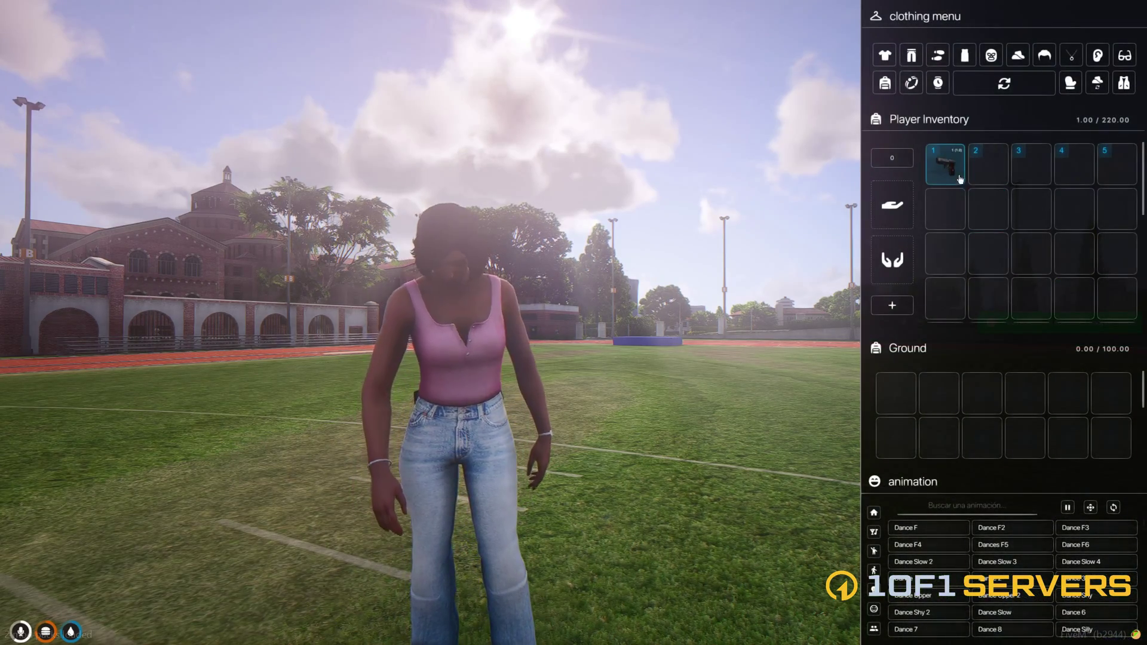
{"action": "key", "text": "Tab"}
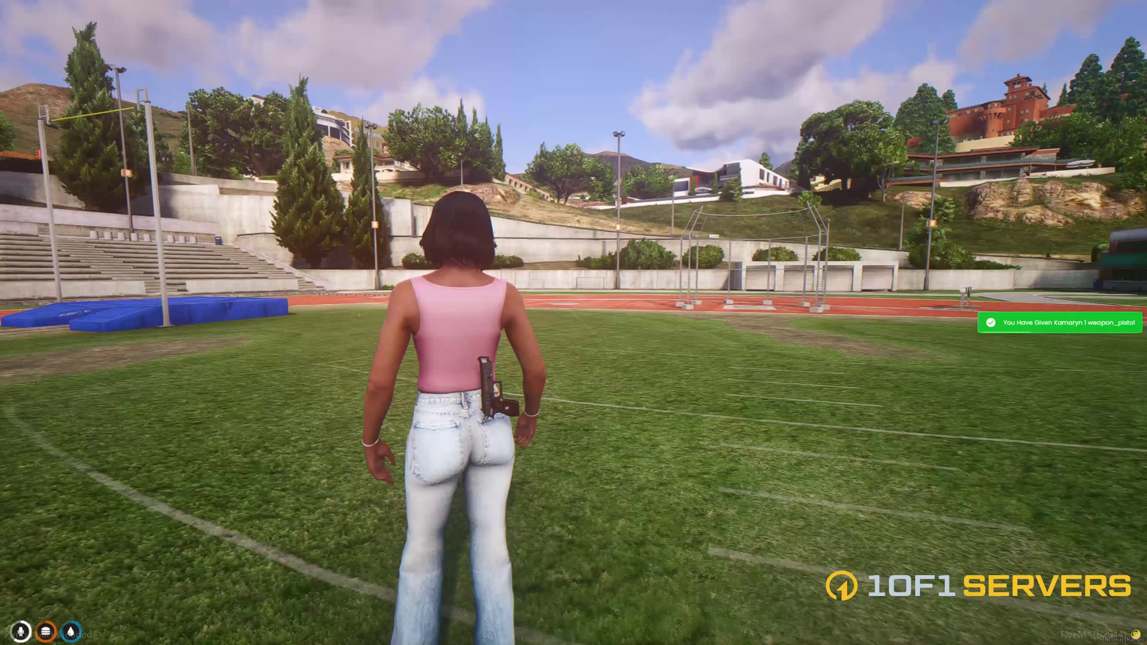
{"action": "type", "text": "t/weap"}
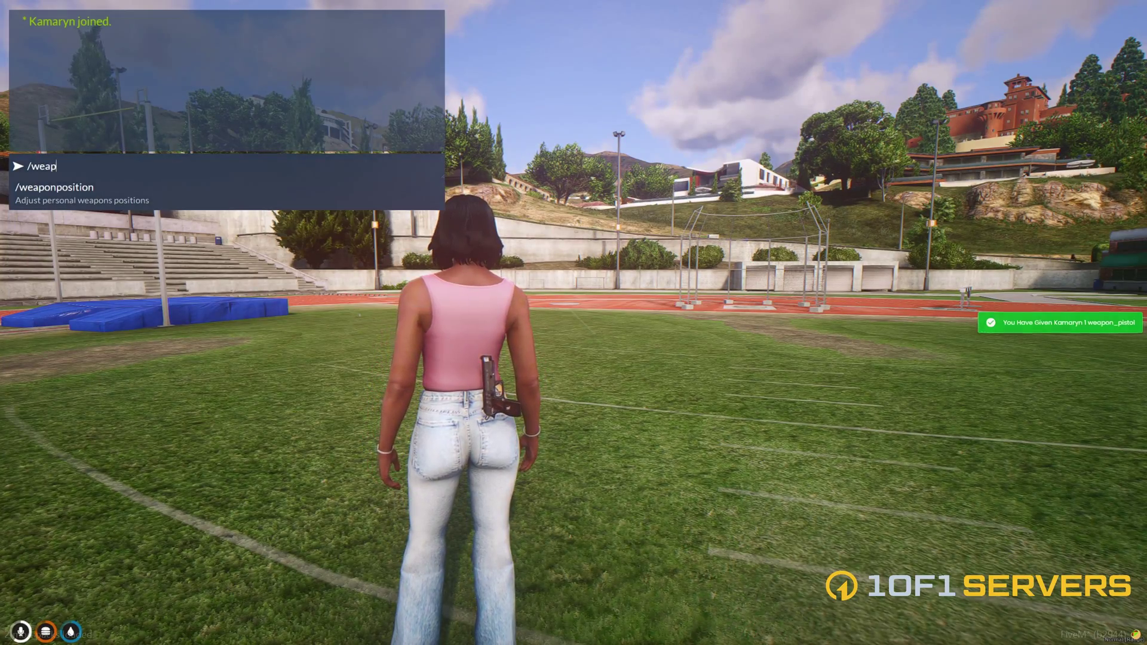
{"action": "type", "text": "onposition"}
{"action": "key", "text": "Return"}
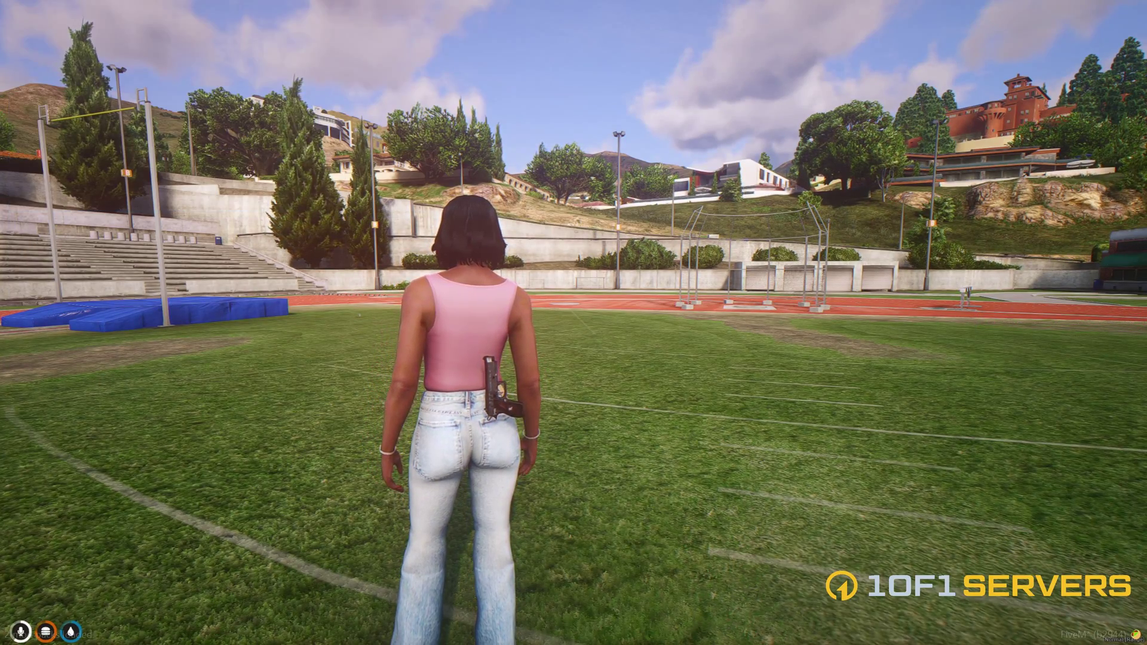